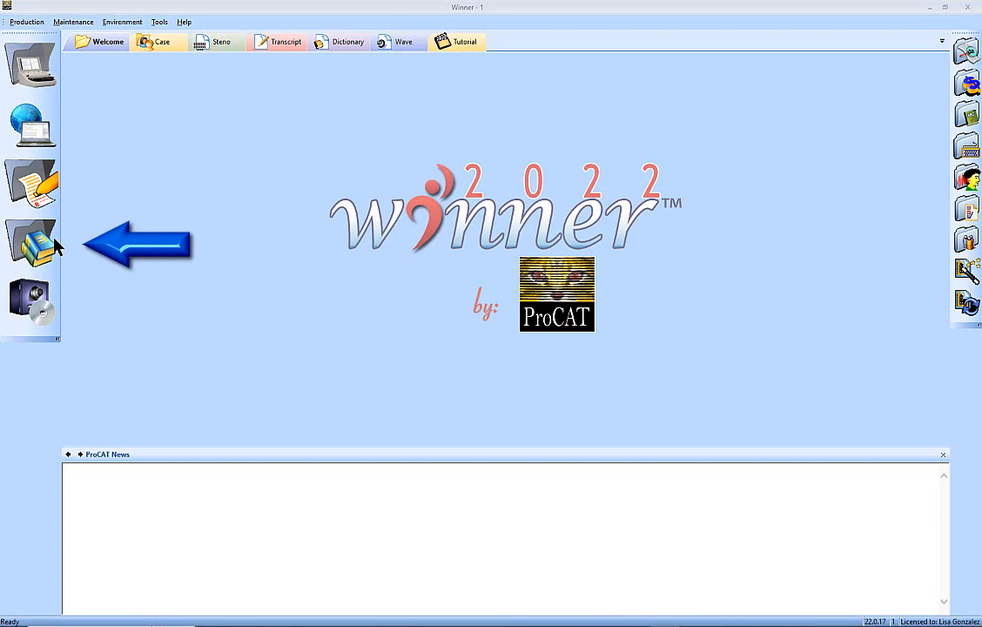
Open Dictionary Maintenance and view the contents of the checkingdev.dix and misstroke.dix dictionaries.
{"action": "left_click", "coordinate": [52, 246]}
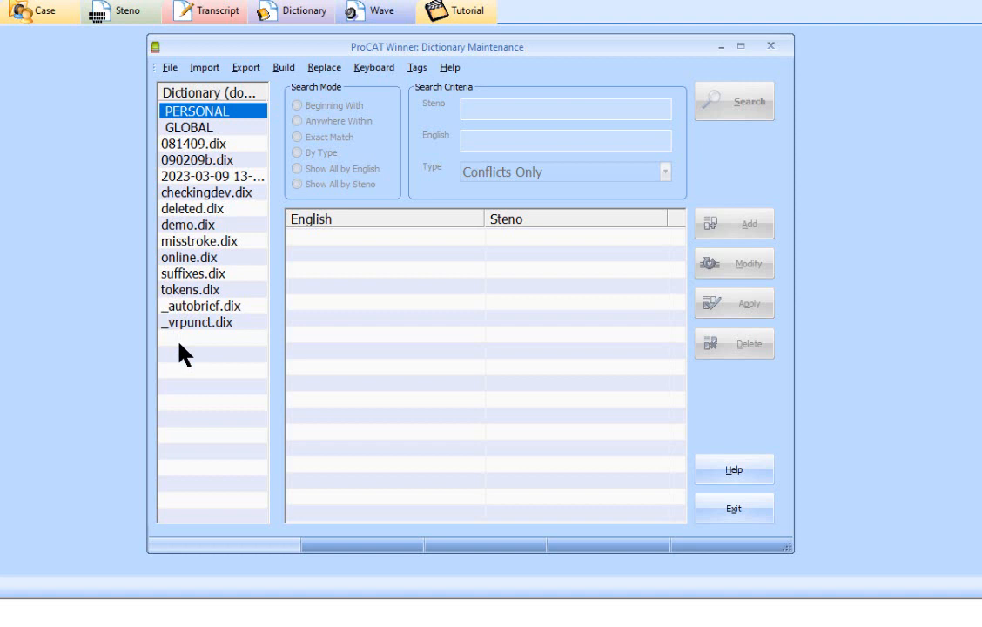
{"action": "left_click", "coordinate": [174, 195]}
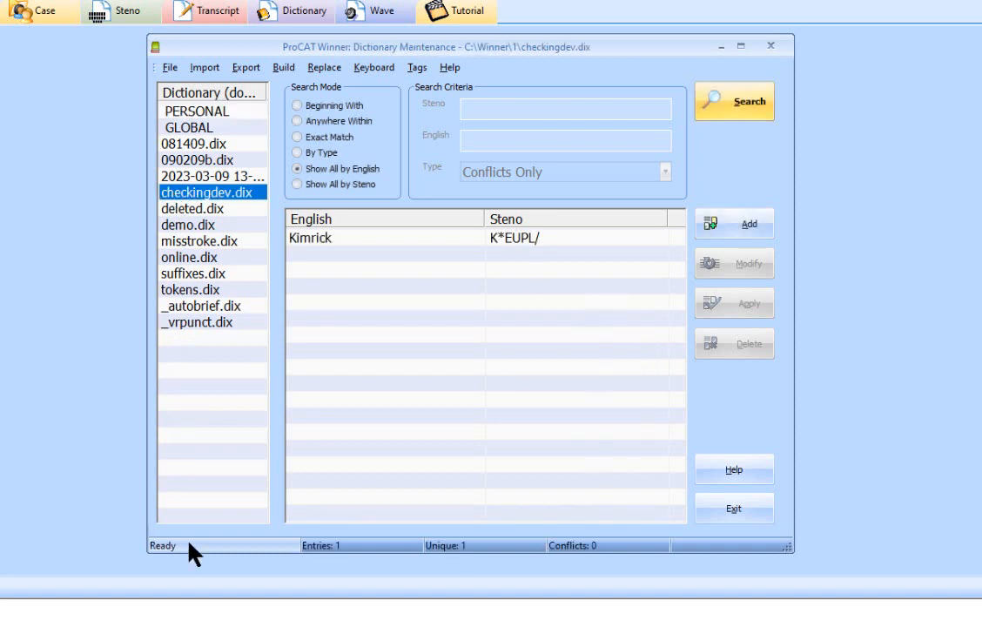
{"action": "left_click", "coordinate": [195, 243]}
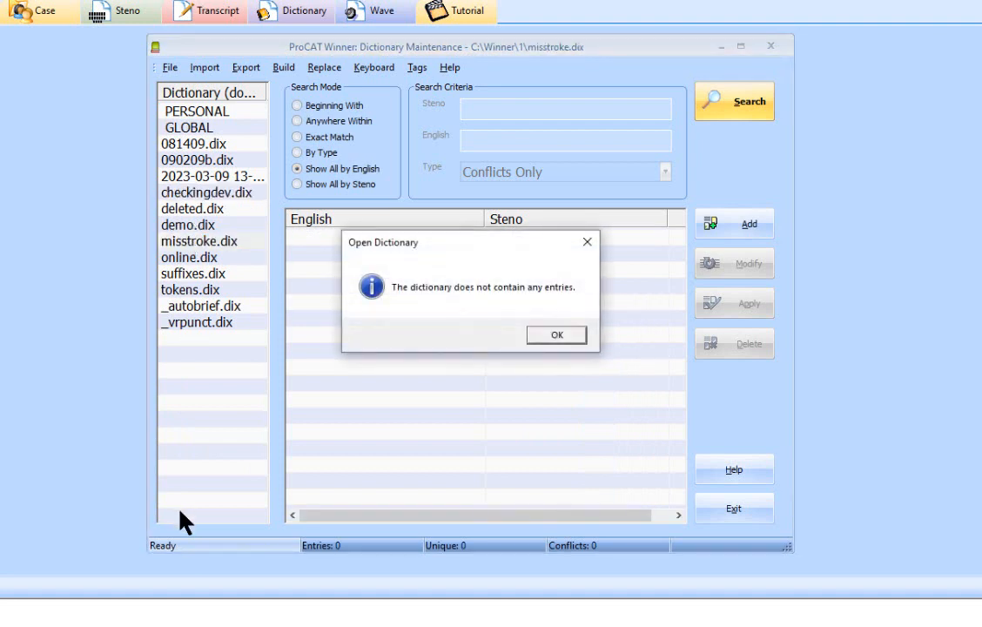
{"action": "left_click", "coordinate": [544, 339]}
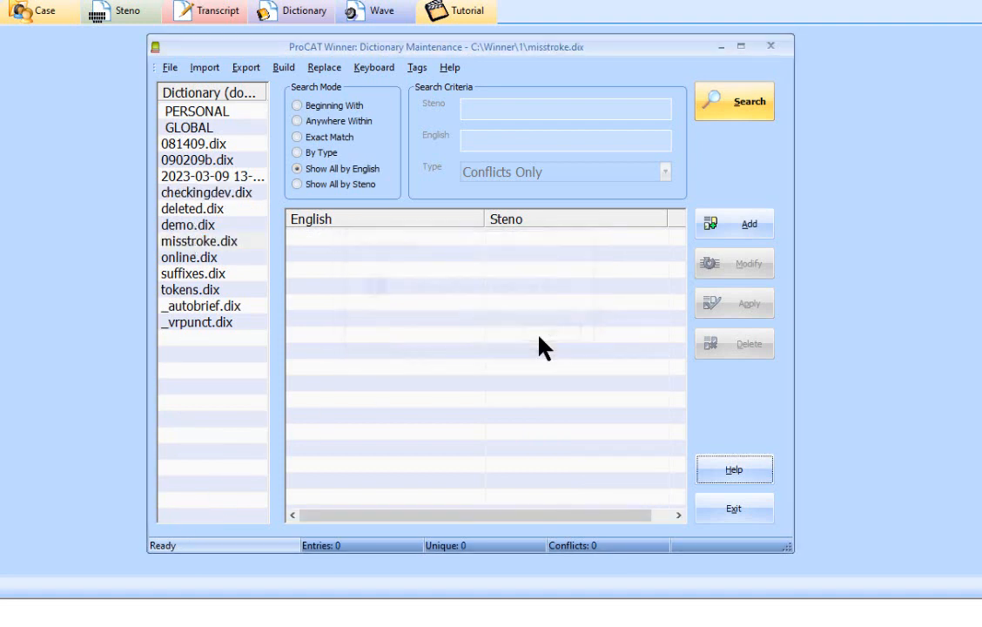
Open the PERSONAL dictionary and browse its first entries in English order, from the apostrophe years through the dollar amounts.
{"action": "left_click", "coordinate": [221, 111]}
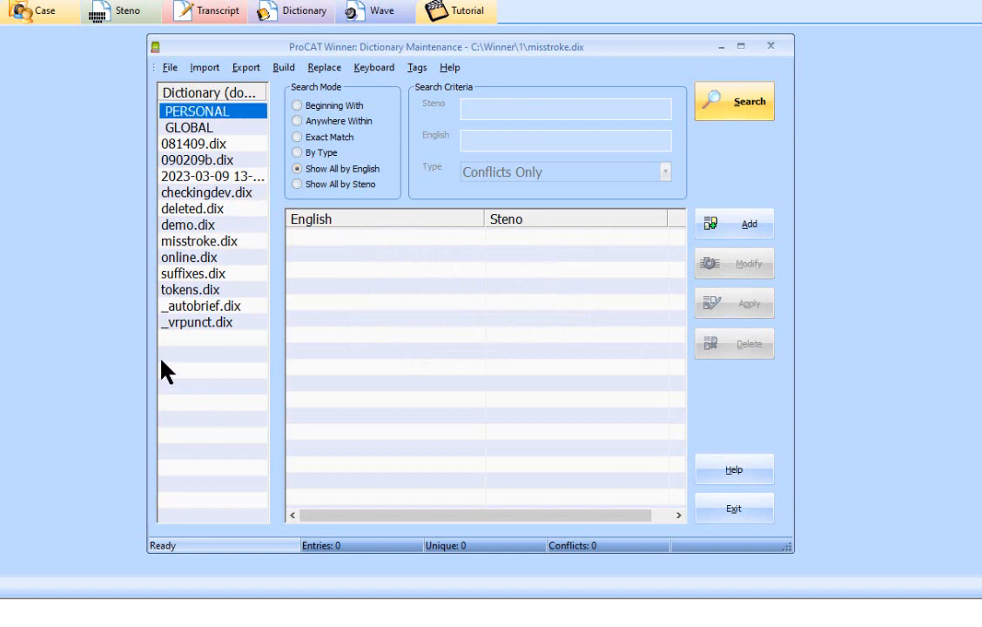
{"action": "double_click", "coordinate": [185, 113]}
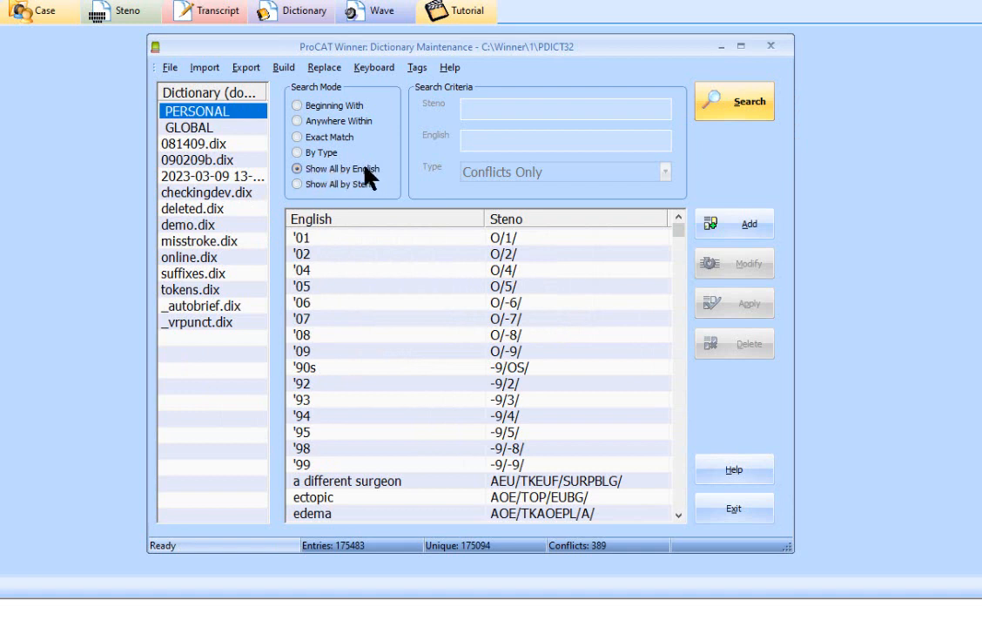
{"action": "left_click", "coordinate": [339, 242]}
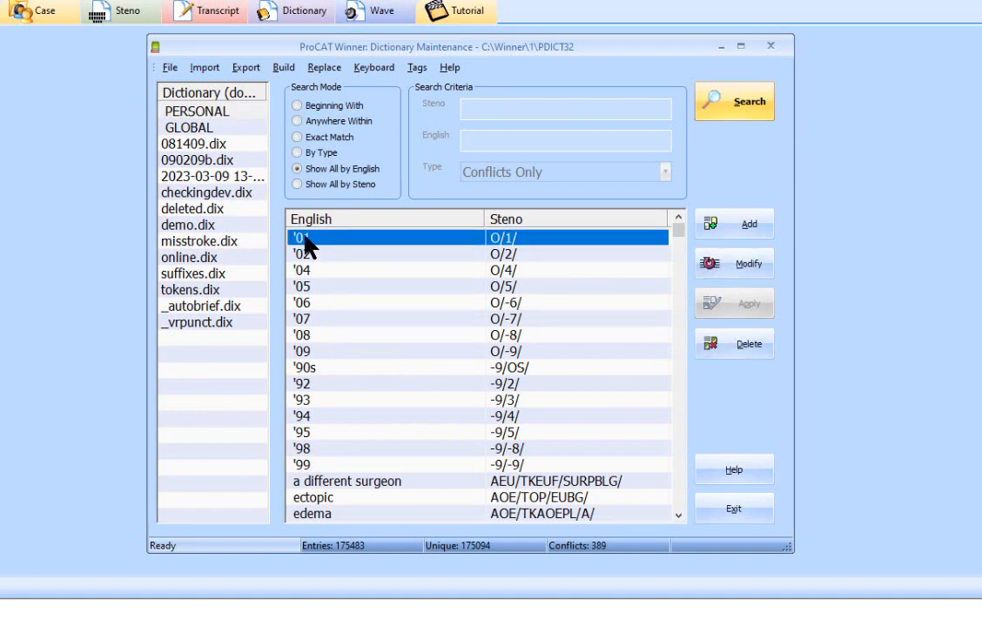
{"action": "scroll", "coordinate": [313, 245], "scroll_direction": "down", "scroll_amount": 4}
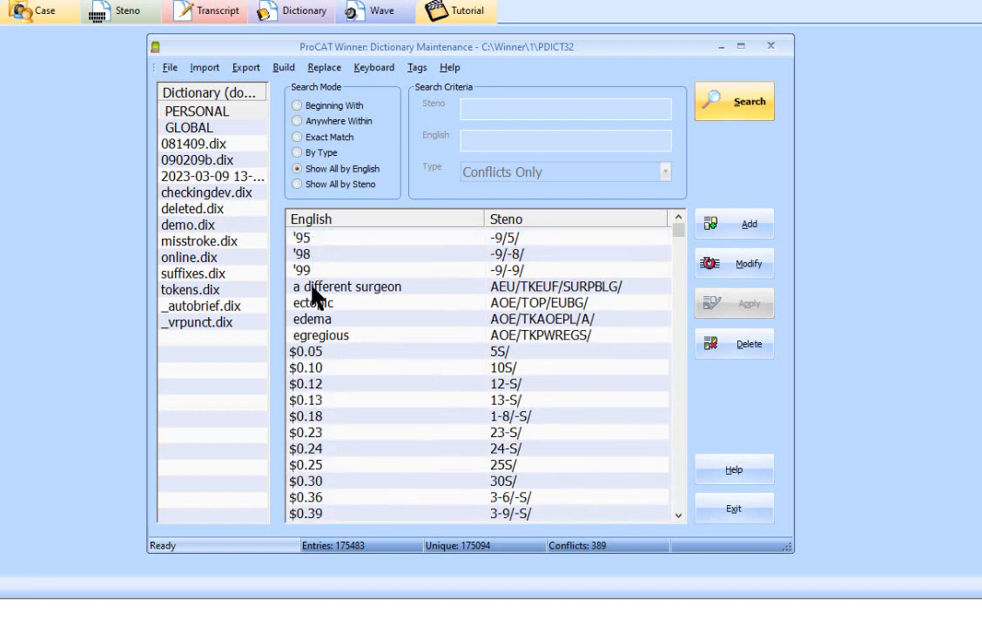
{"action": "left_click", "coordinate": [299, 290]}
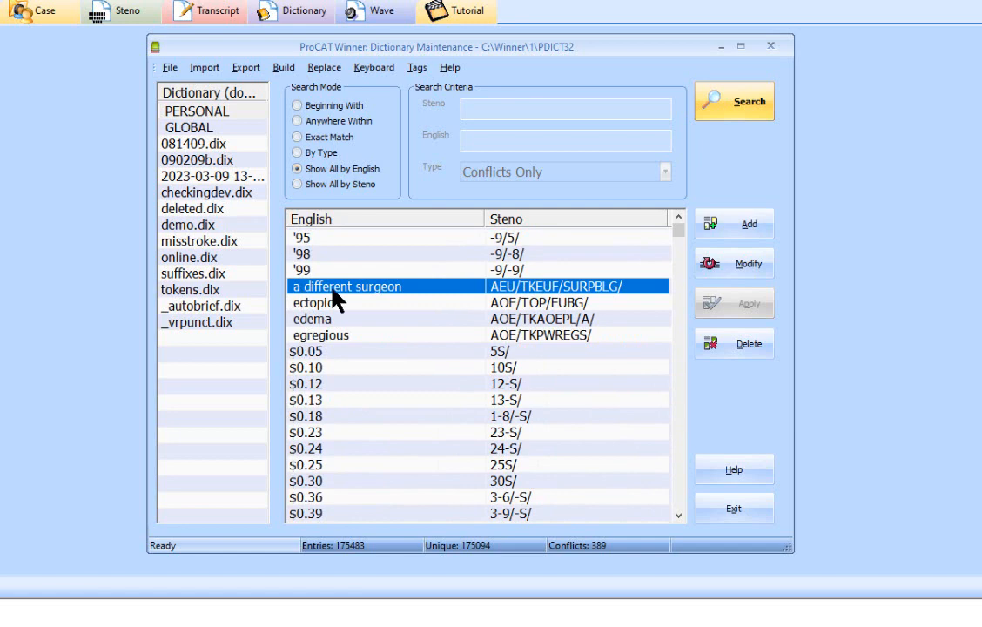
{"action": "scroll", "coordinate": [334, 341], "scroll_direction": "down", "scroll_amount": 5}
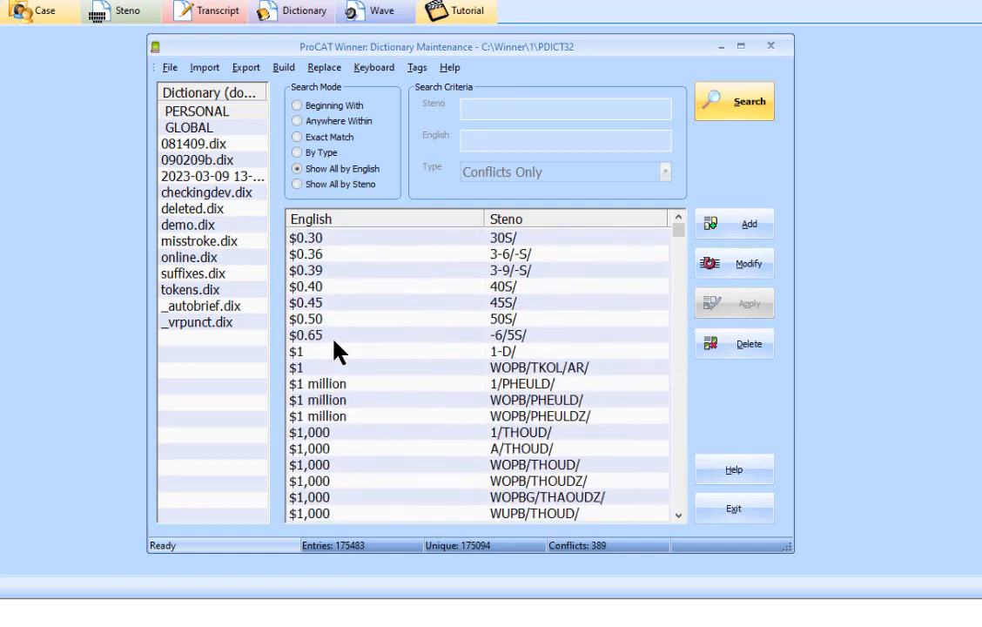
{"action": "scroll", "coordinate": [334, 351], "scroll_direction": "down", "scroll_amount": 18}
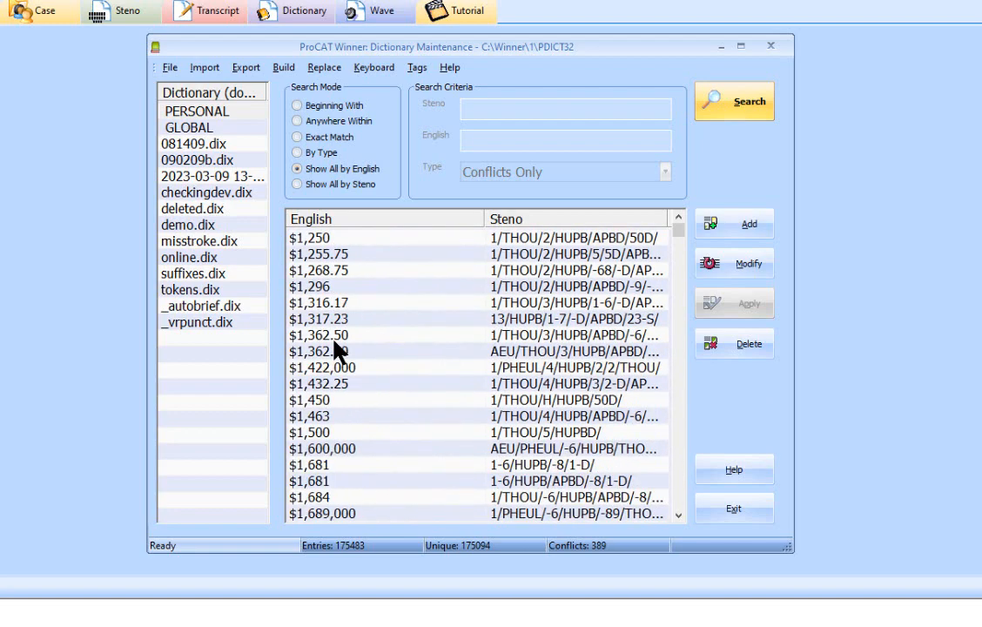
{"action": "scroll", "coordinate": [334, 341], "scroll_direction": "down", "scroll_amount": 18}
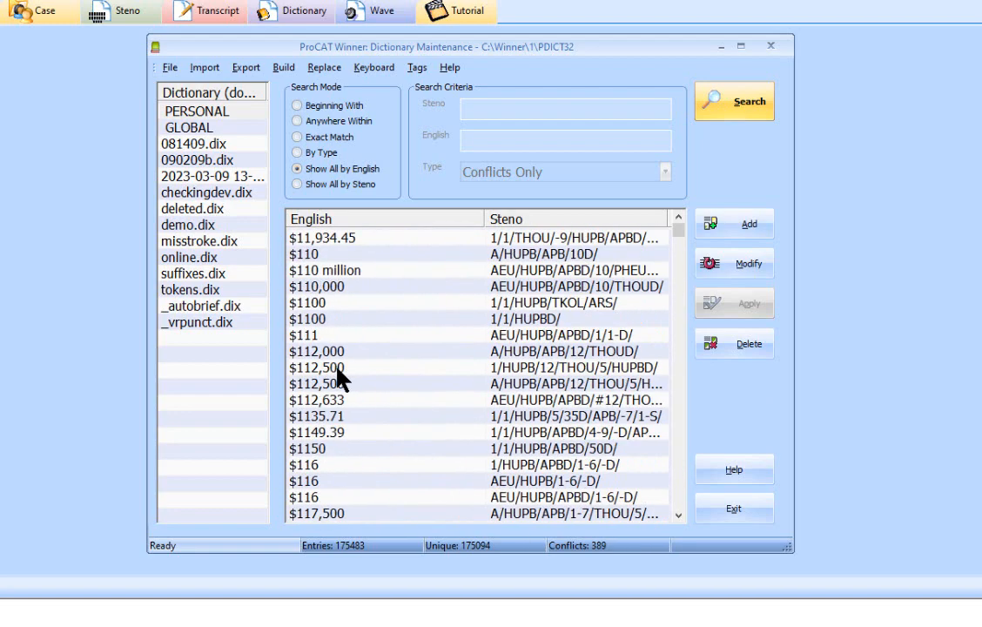
{"action": "scroll", "coordinate": [340, 388], "scroll_direction": "down", "scroll_amount": 13}
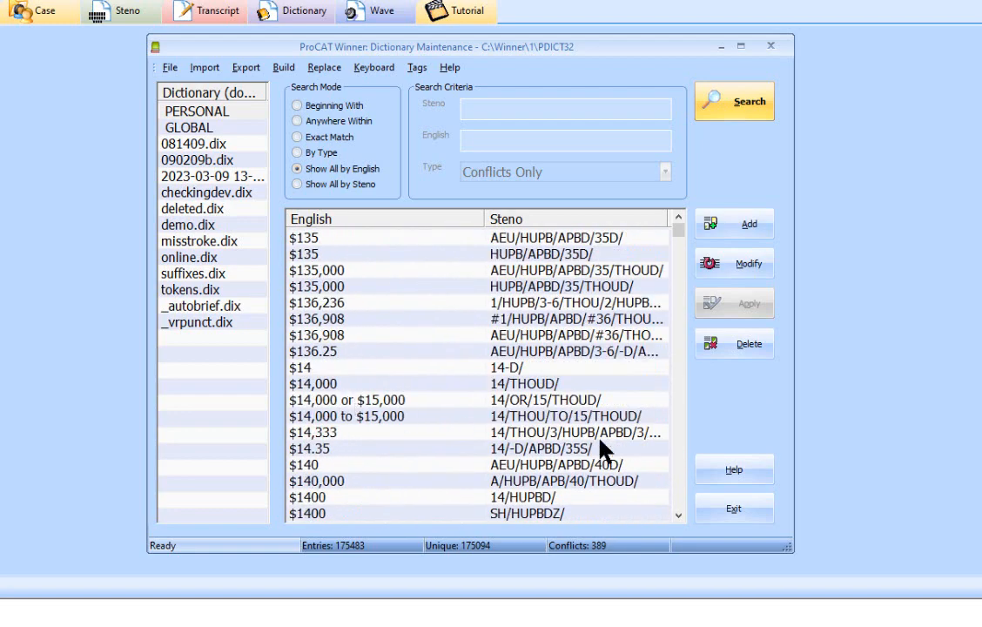
Jump to the PERSONAL dictionary entries beginning with "a" and examine their English and steno pairs.
{"action": "left_click", "coordinate": [679, 425]}
{"action": "left_click_drag", "start_coordinate": [674, 225], "coordinate": [674, 229]}
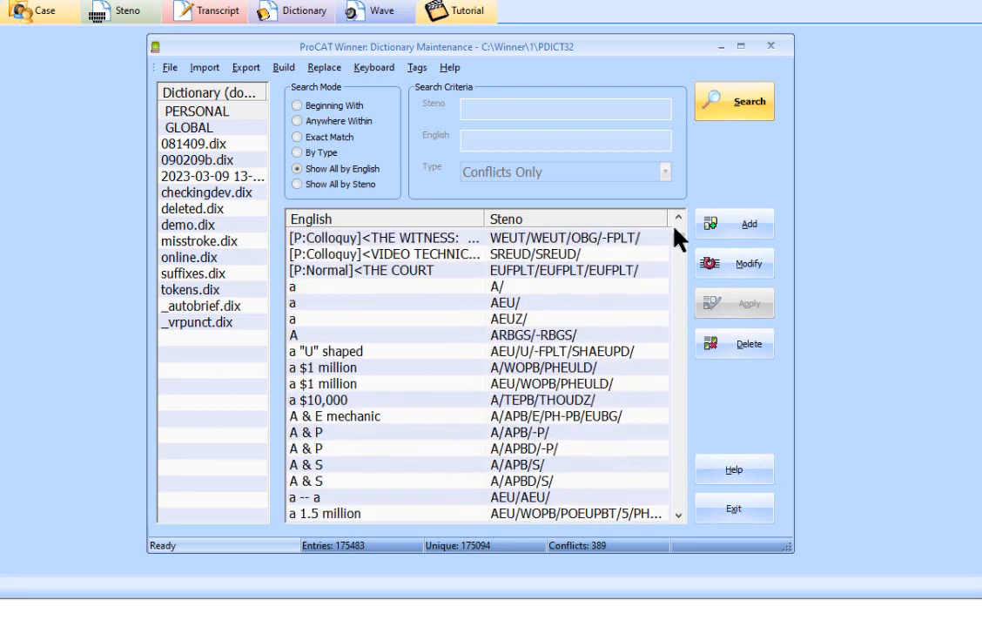
{"action": "left_click", "coordinate": [329, 271]}
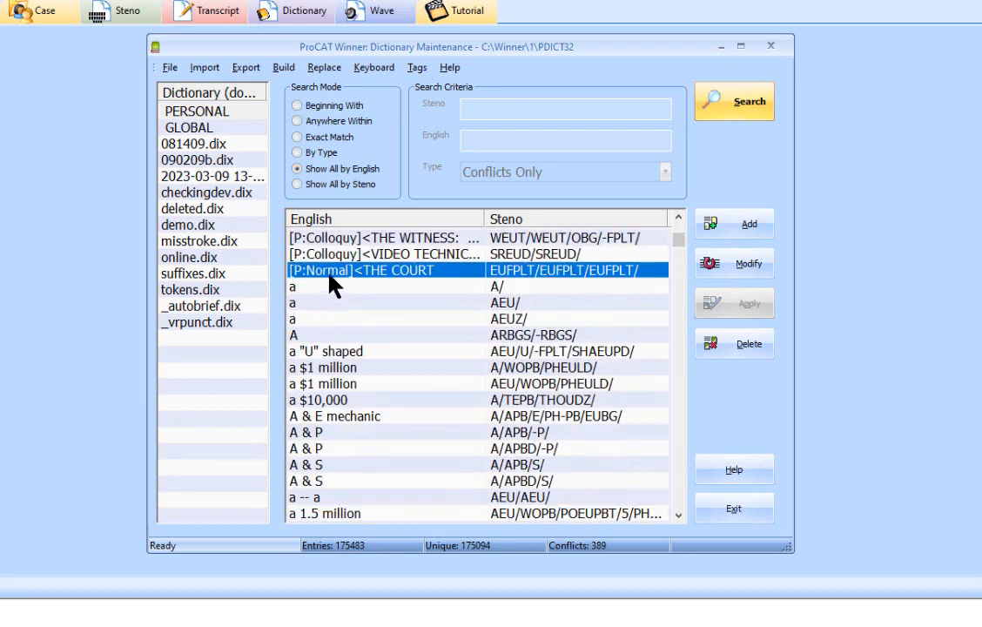
{"action": "left_click", "coordinate": [327, 288]}
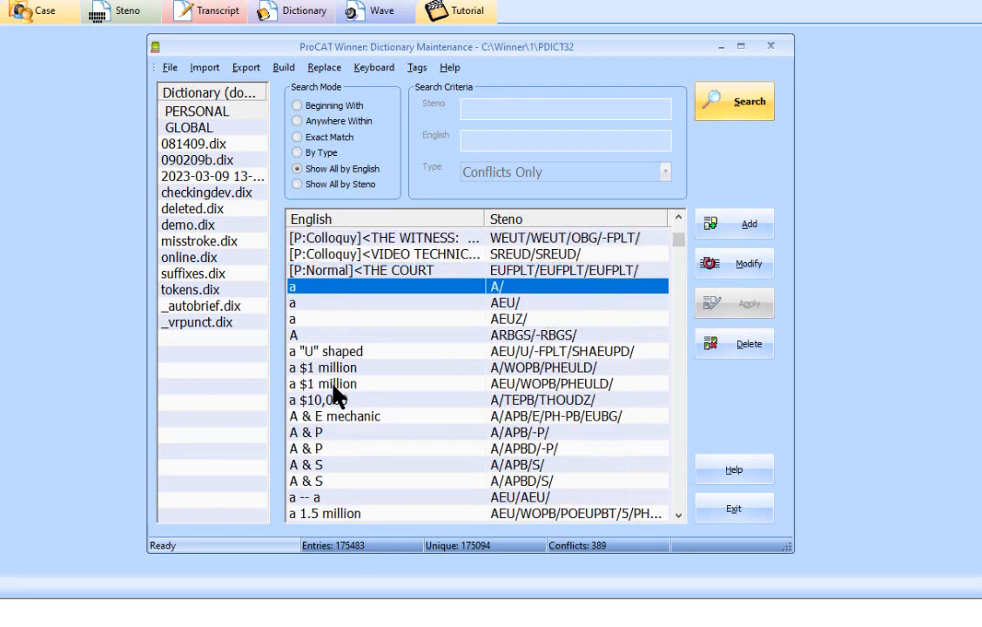
{"action": "scroll", "coordinate": [338, 393], "scroll_direction": "down", "scroll_amount": 12}
{"action": "scroll", "coordinate": [335, 389], "scroll_direction": "down", "scroll_amount": 20}
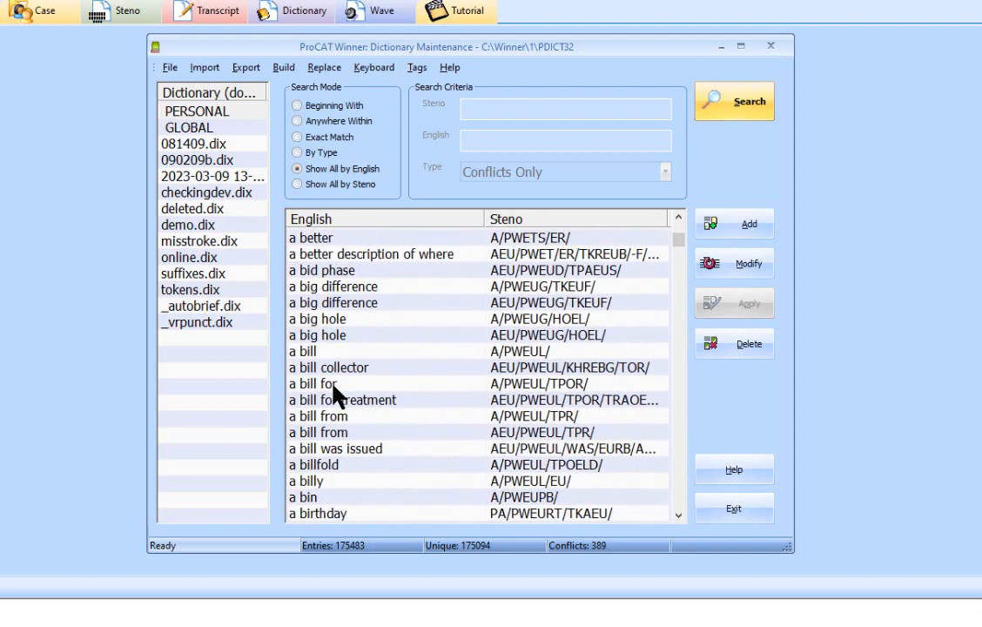
{"action": "scroll", "coordinate": [335, 396], "scroll_direction": "down", "scroll_amount": 15}
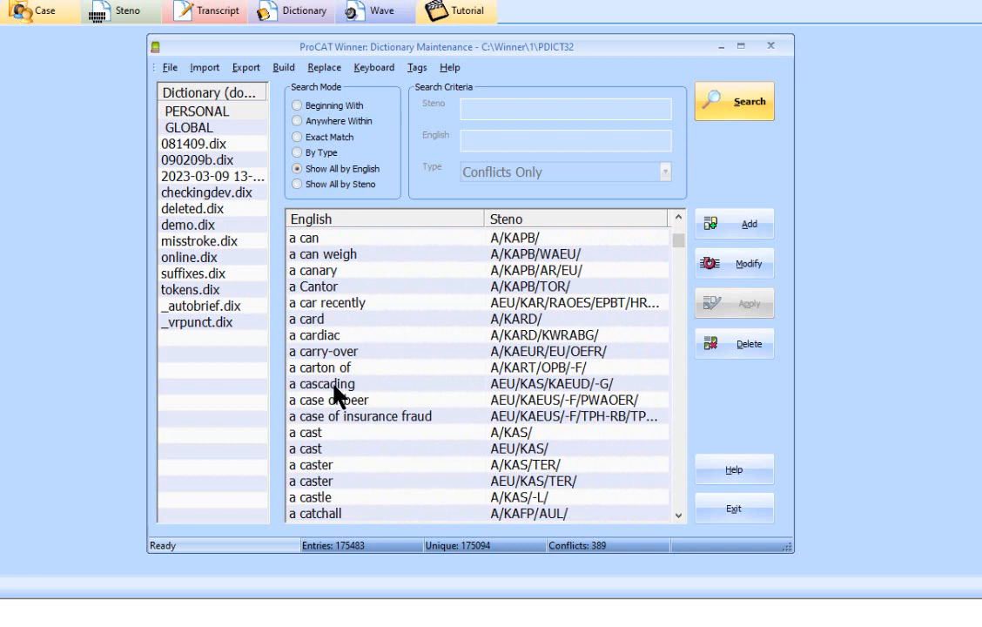
List all PERSONAL dictionary entries by steno and widen the Steno column.
{"action": "left_click", "coordinate": [299, 183]}
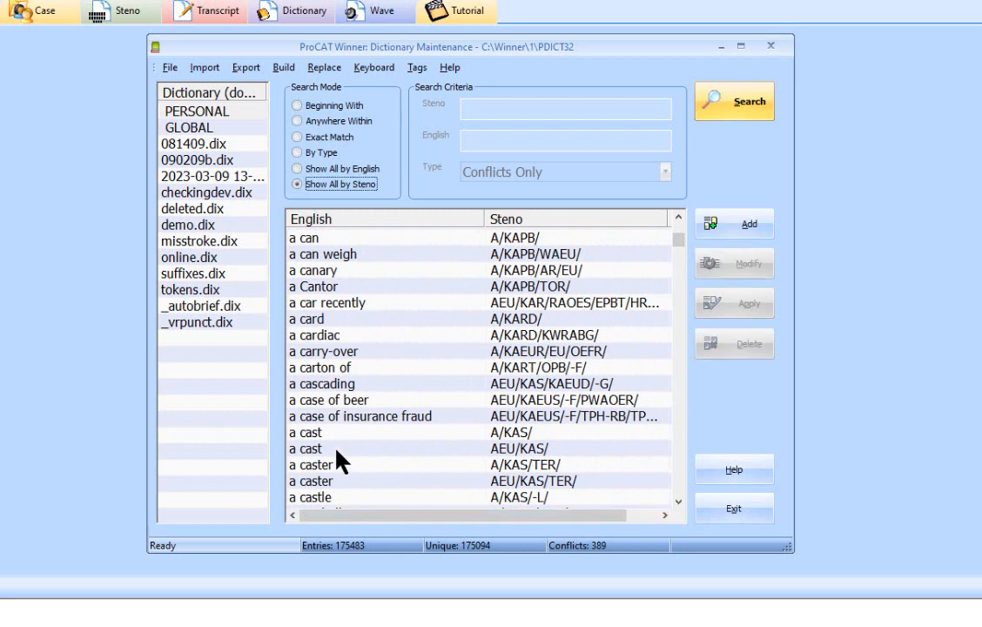
{"action": "left_click", "coordinate": [738, 112]}
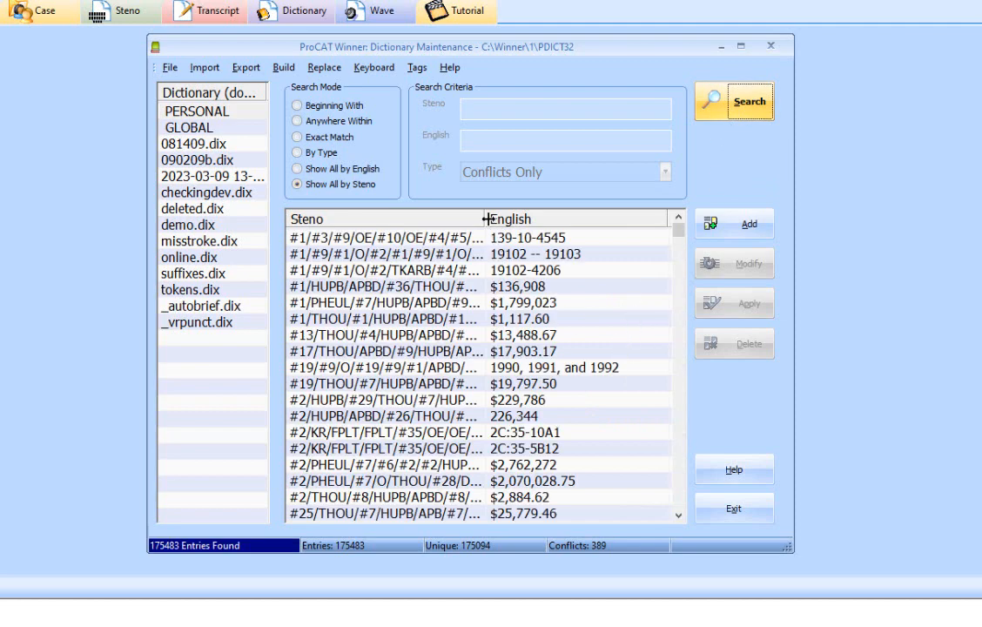
{"action": "left_click_drag", "start_coordinate": [484, 218], "coordinate": [509, 218]}
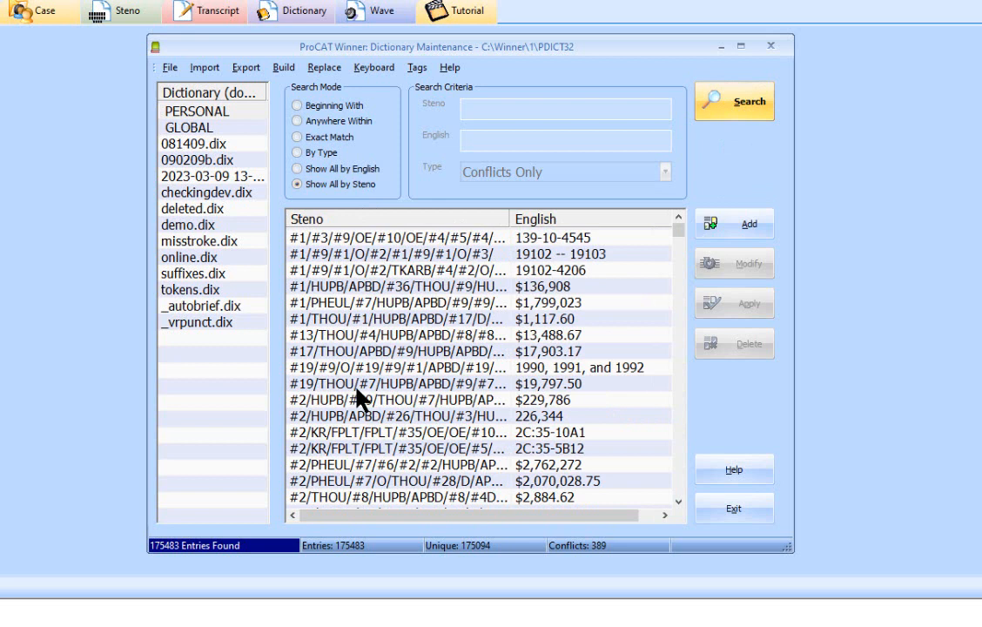
Search the PERSONAL dictionary by type for Conflicts Only (Steno) and browse the conflicting entries to "enable".
{"action": "left_click", "coordinate": [308, 153]}
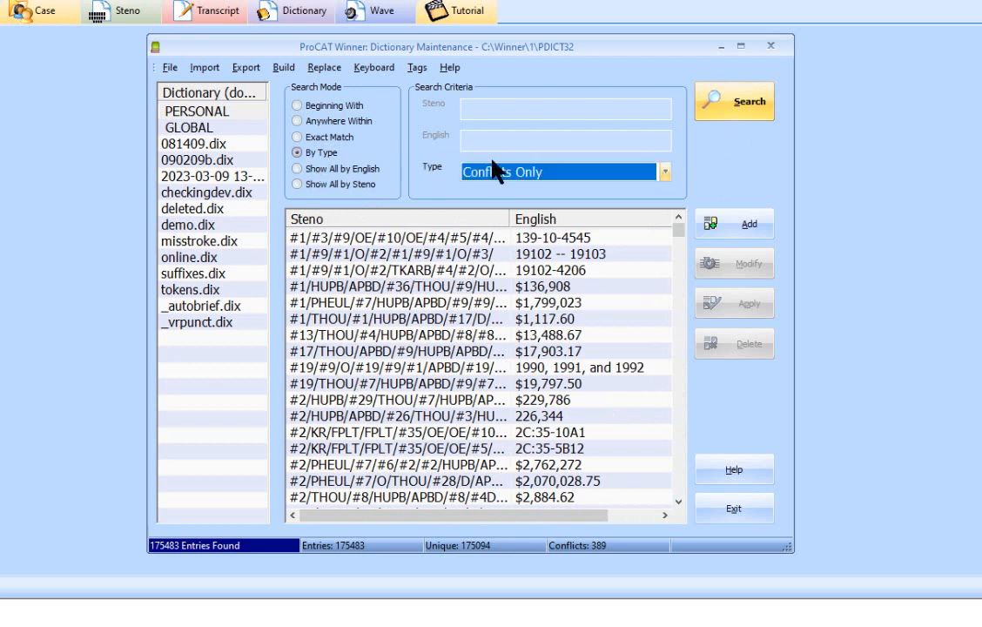
{"action": "left_click", "coordinate": [549, 175]}
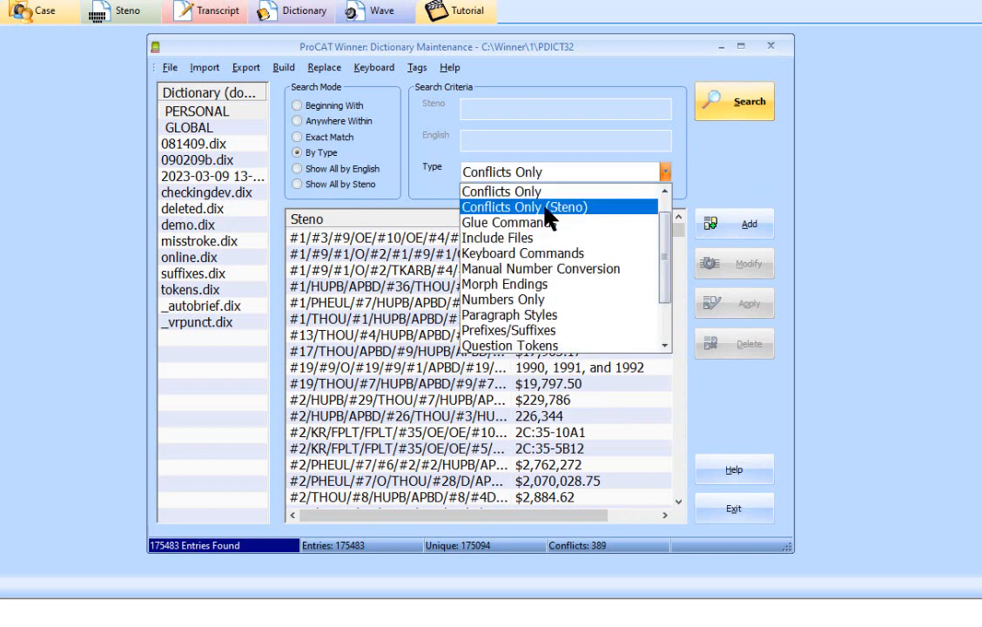
{"action": "left_click", "coordinate": [545, 209]}
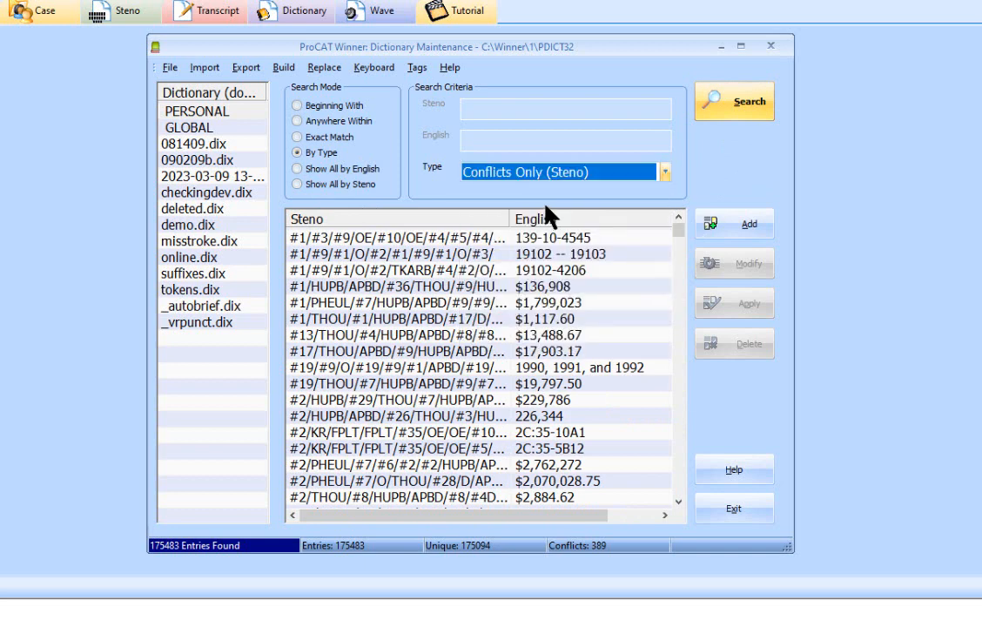
{"action": "left_click", "coordinate": [720, 109]}
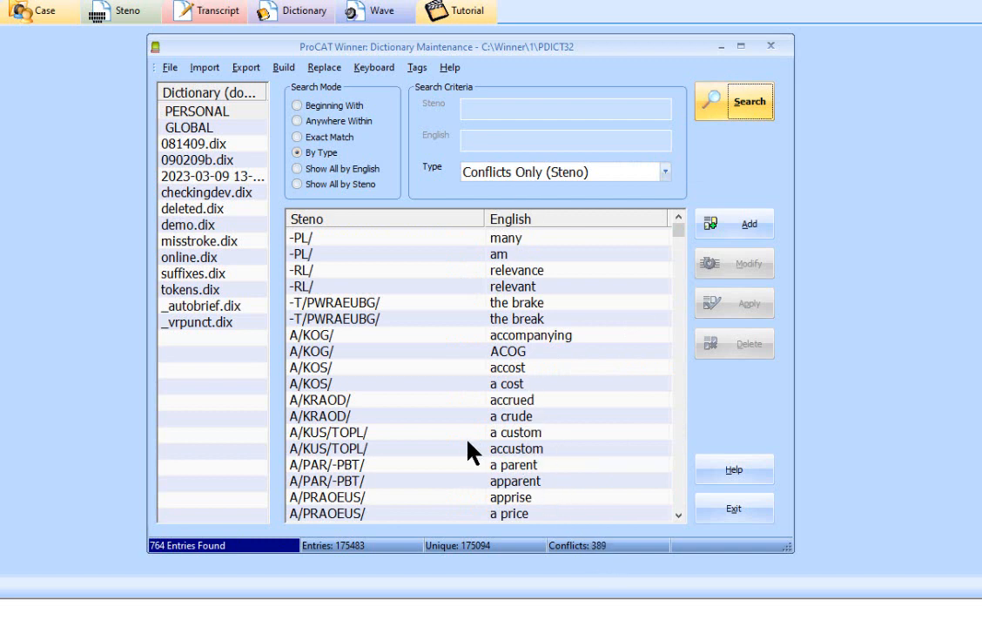
{"action": "scroll", "coordinate": [468, 440], "scroll_direction": "down", "scroll_amount": 8}
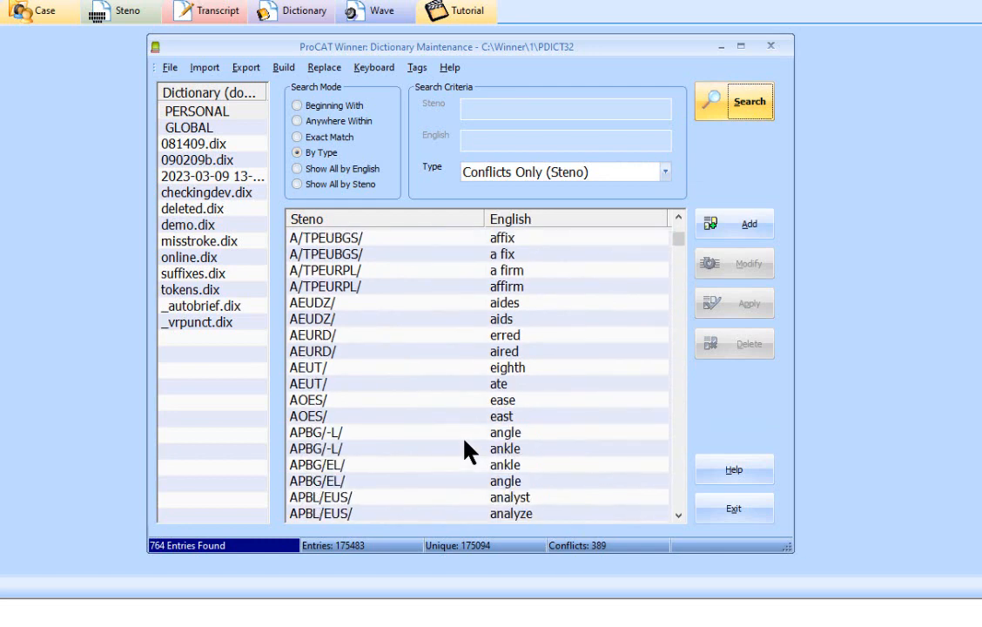
{"action": "scroll", "coordinate": [465, 446], "scroll_direction": "down", "scroll_amount": 8}
{"action": "left_click", "coordinate": [466, 447]}
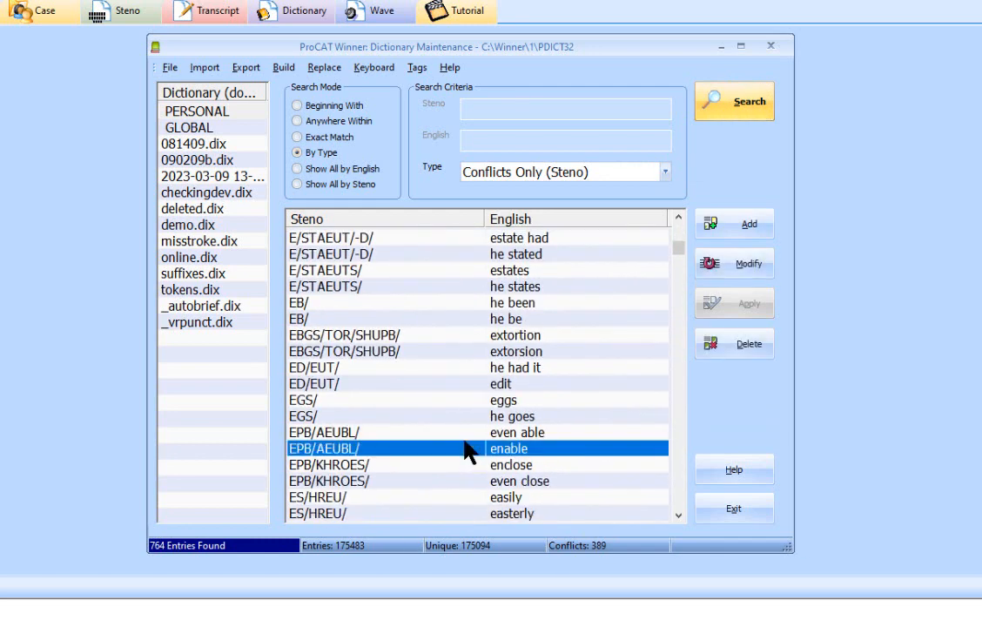
Check the print summary for the current conflict search results without printing them.
{"action": "left_click", "coordinate": [173, 66]}
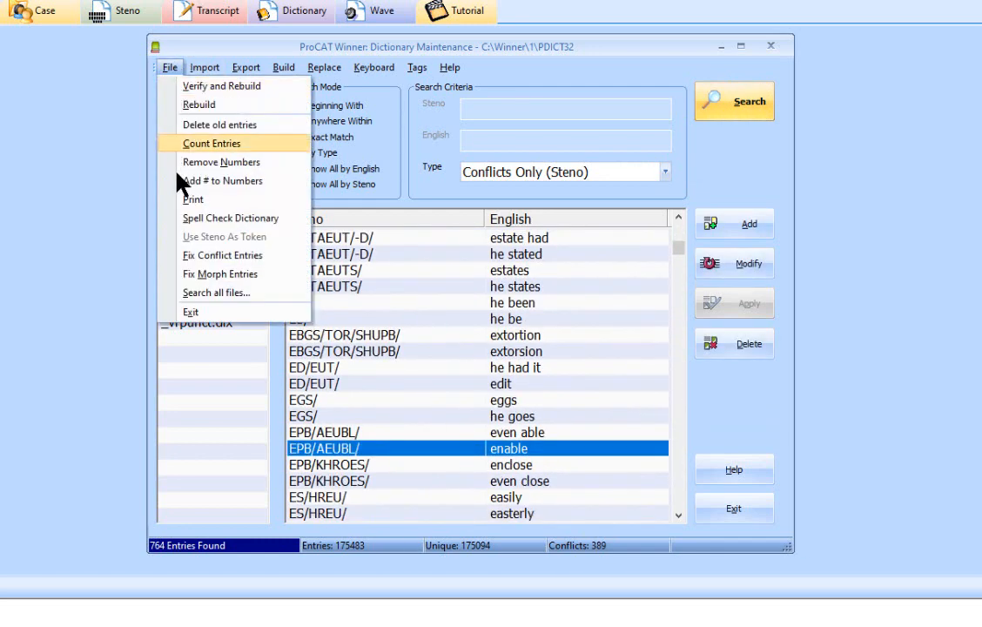
{"action": "left_click", "coordinate": [191, 200]}
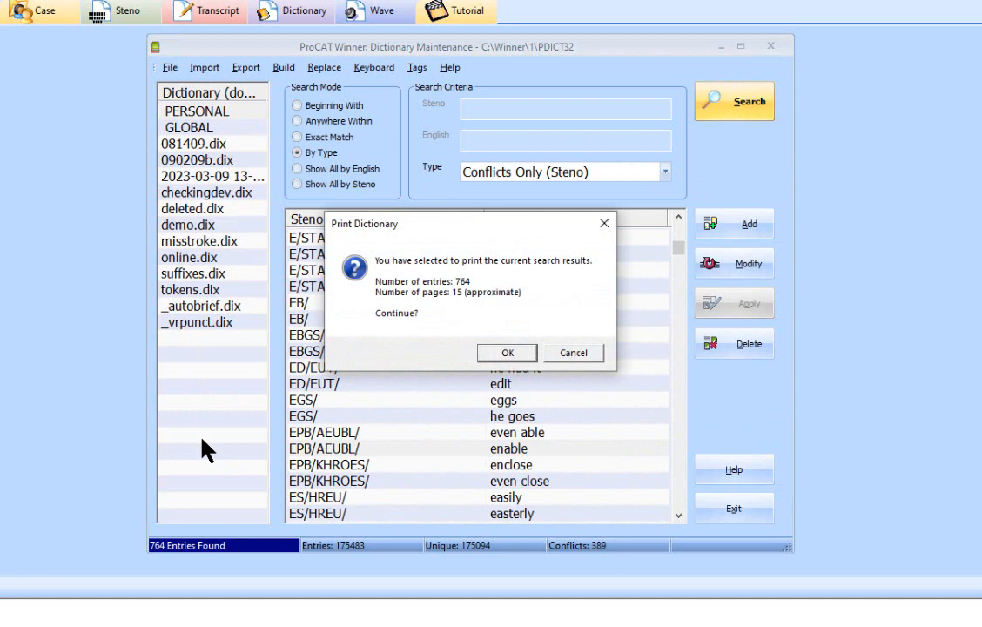
{"action": "left_click", "coordinate": [570, 354]}
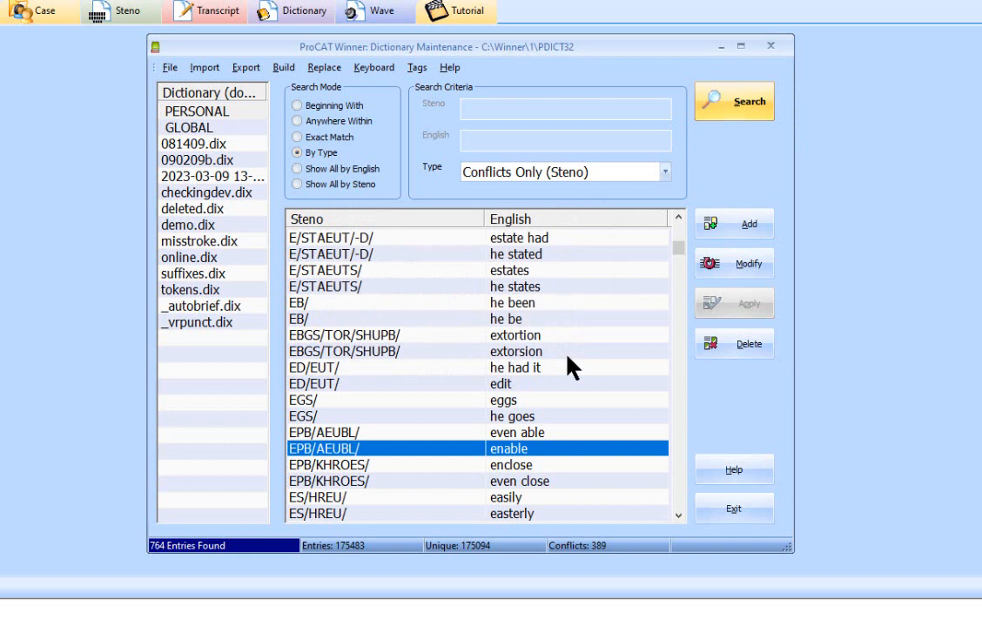
Search the PERSONAL dictionary by type for Glue Commands.
{"action": "left_click", "coordinate": [665, 174]}
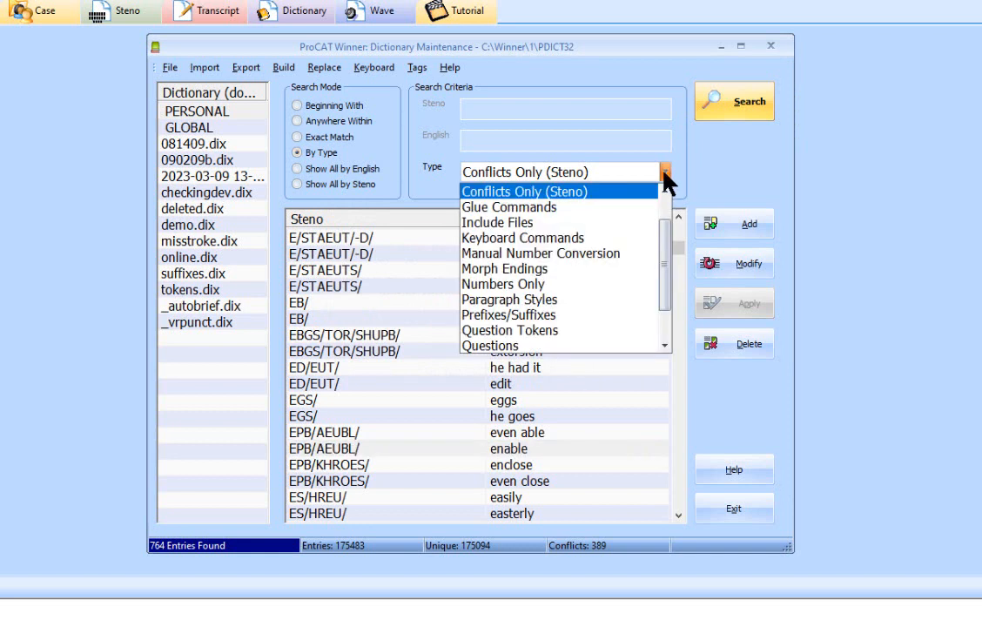
{"action": "left_click", "coordinate": [618, 209]}
{"action": "left_click", "coordinate": [733, 102]}
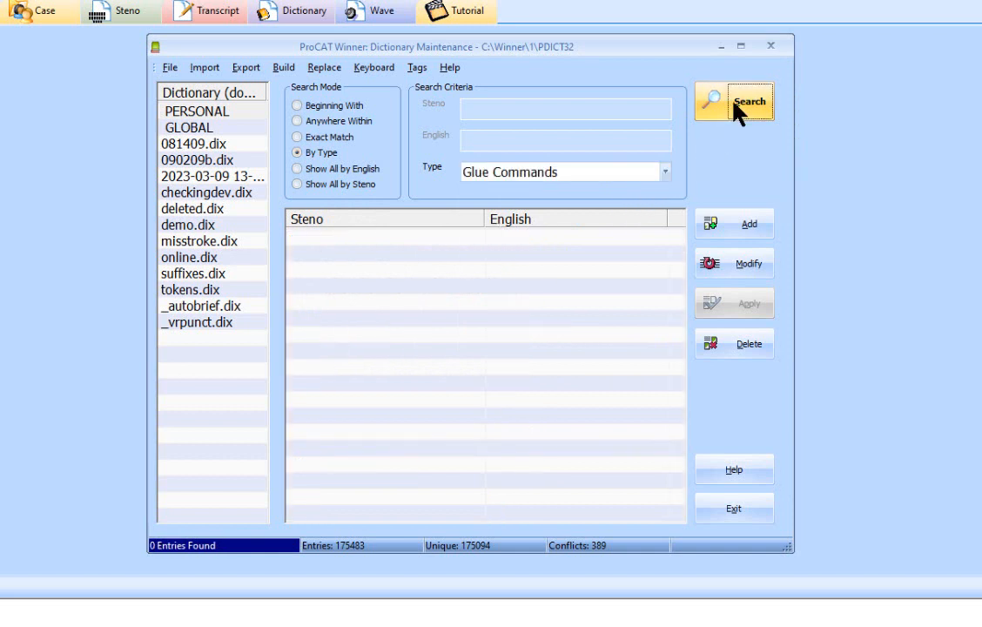
Search the PERSONAL dictionary by type for Numbers Only and browse the listed entries.
{"action": "left_click", "coordinate": [666, 173]}
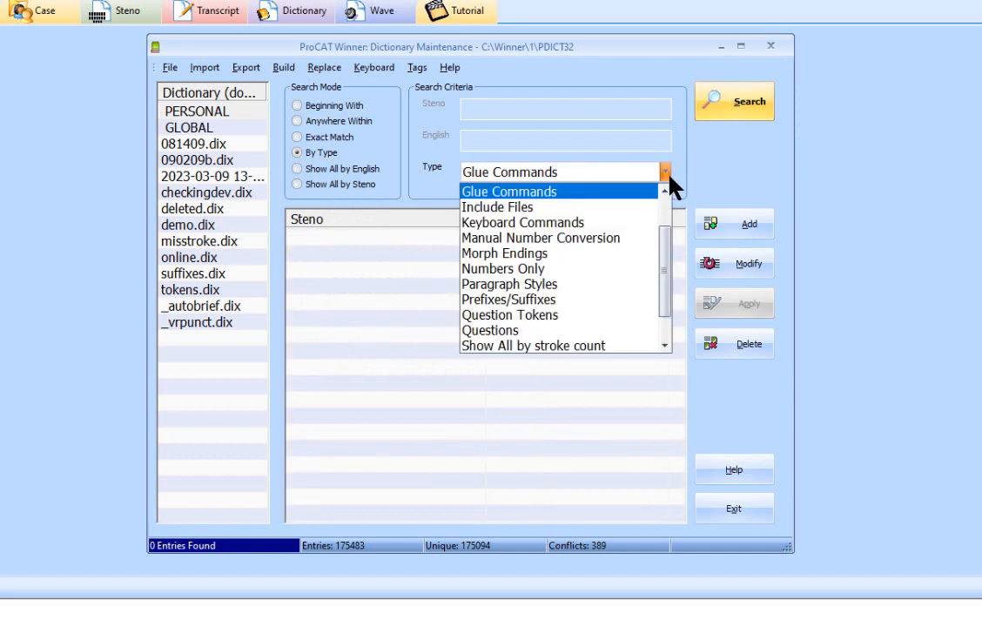
{"action": "left_click", "coordinate": [625, 269]}
{"action": "left_click", "coordinate": [719, 112]}
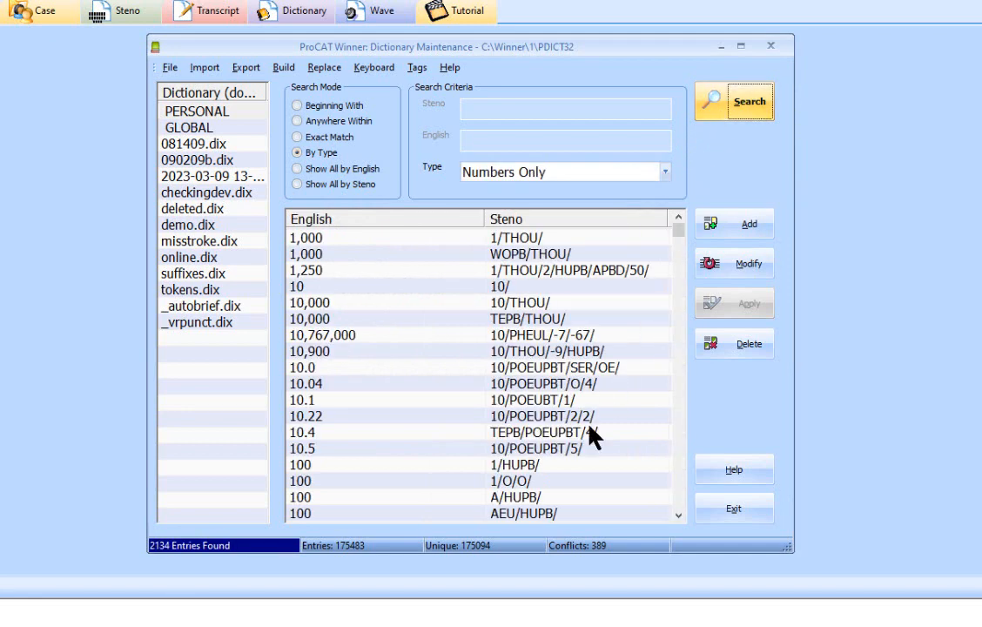
{"action": "scroll", "coordinate": [590, 435], "scroll_direction": "down", "scroll_amount": 11}
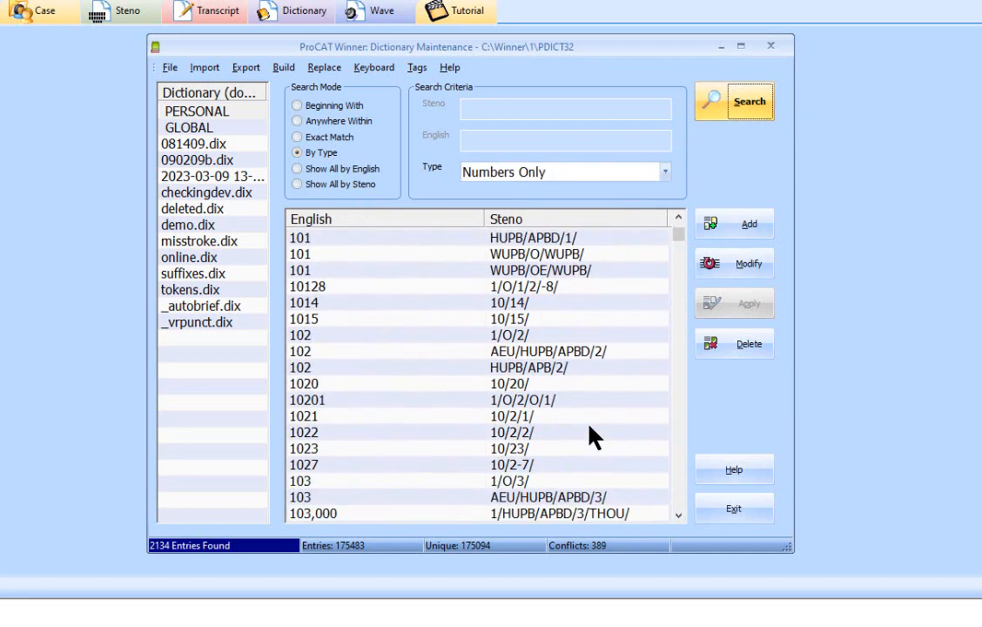
{"action": "left_click", "coordinate": [651, 165]}
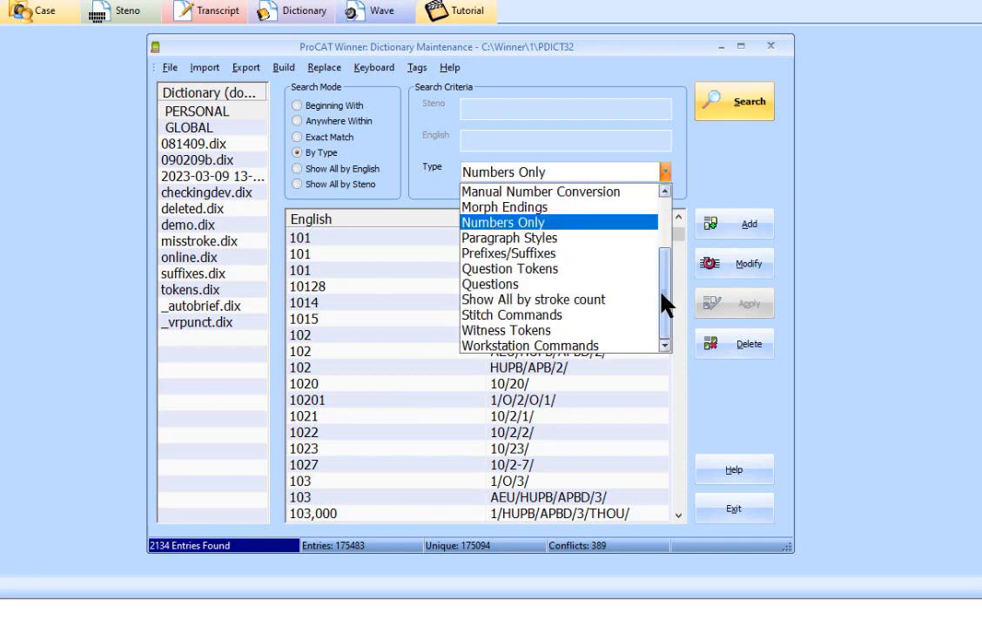
{"action": "left_click_drag", "start_coordinate": [666, 264], "coordinate": [666, 234]}
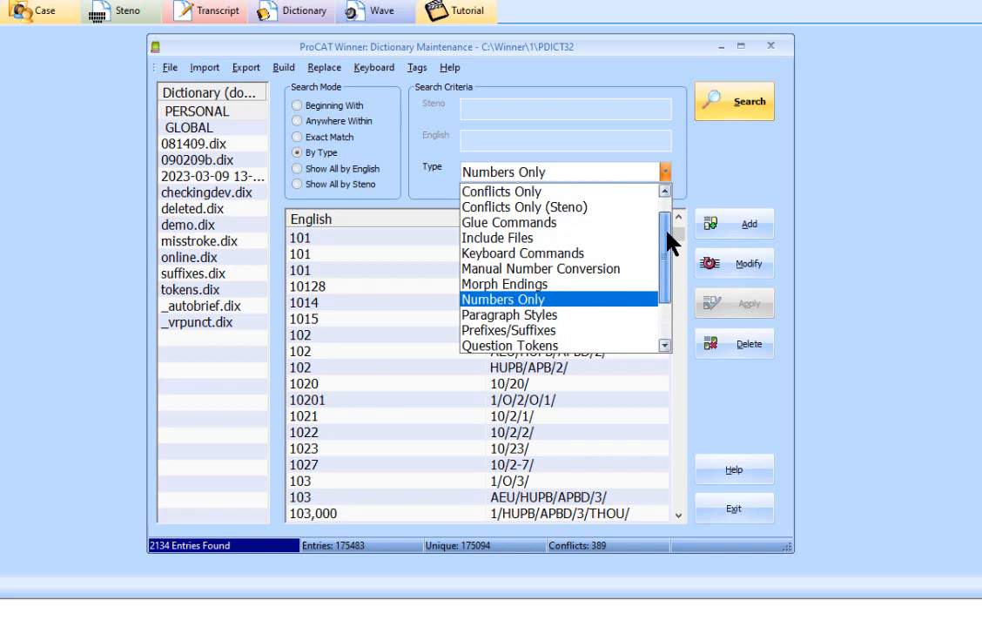
{"action": "left_click", "coordinate": [337, 139]}
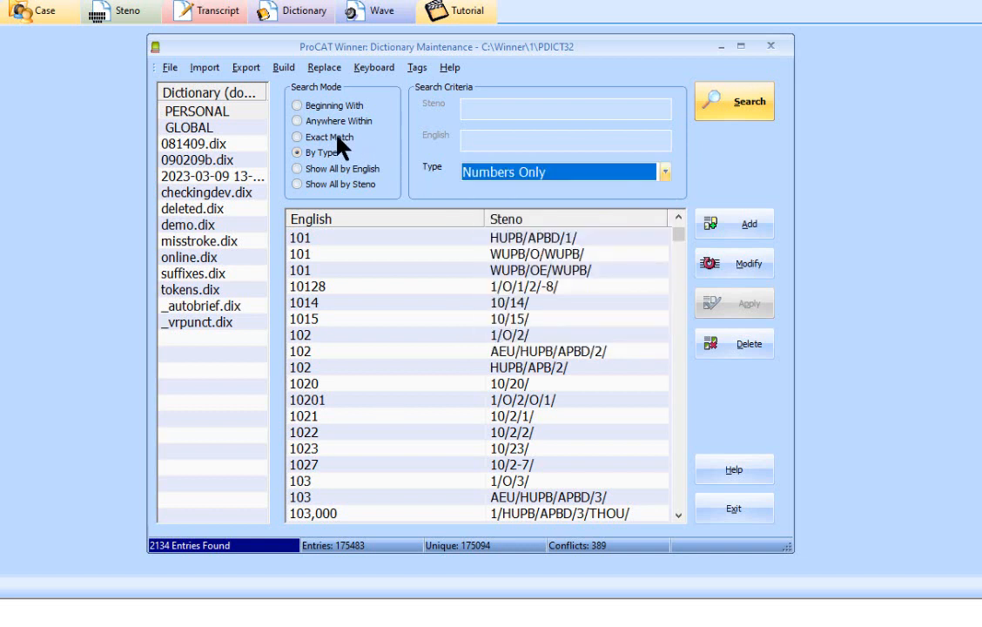
Search the PERSONAL dictionary for exact matches of the English word "the".
{"action": "left_click", "coordinate": [337, 137]}
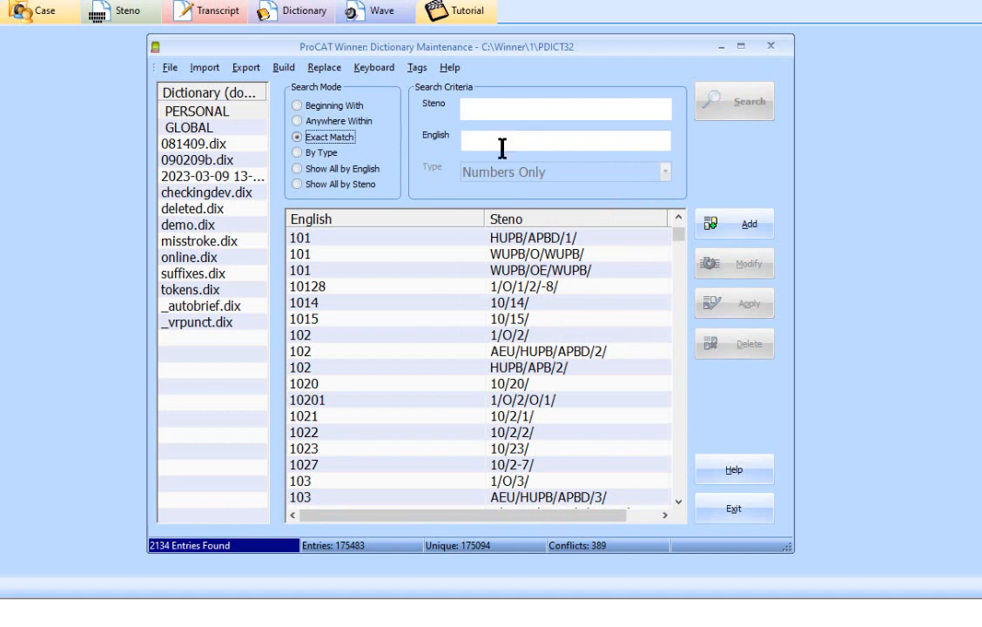
{"action": "type", "text": "THE"}
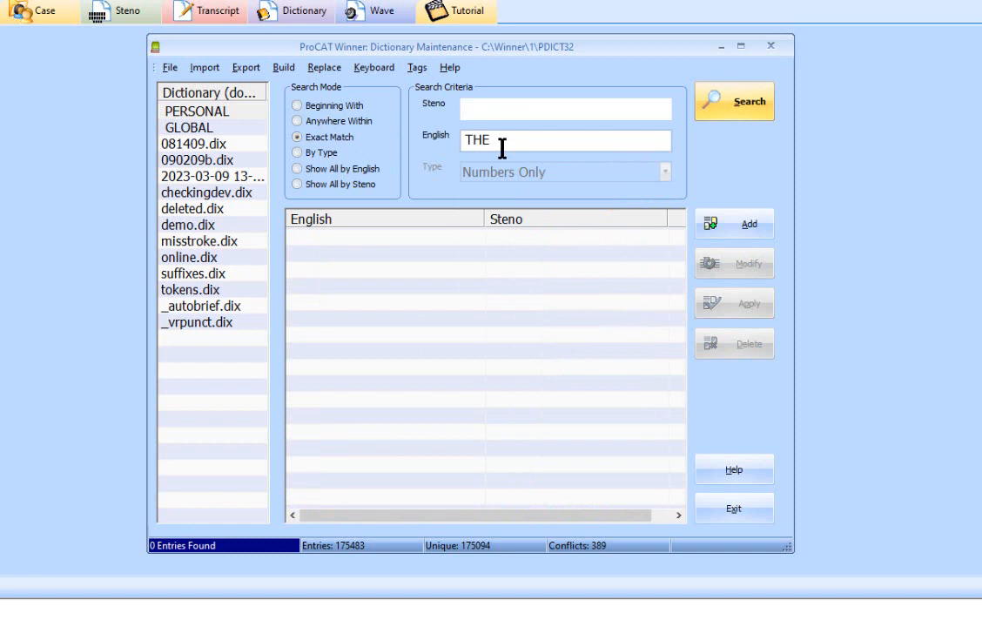
{"action": "key", "text": "BackSpace"}
{"action": "key", "text": "BackSpace"}
{"action": "key", "text": "BackSpace"}
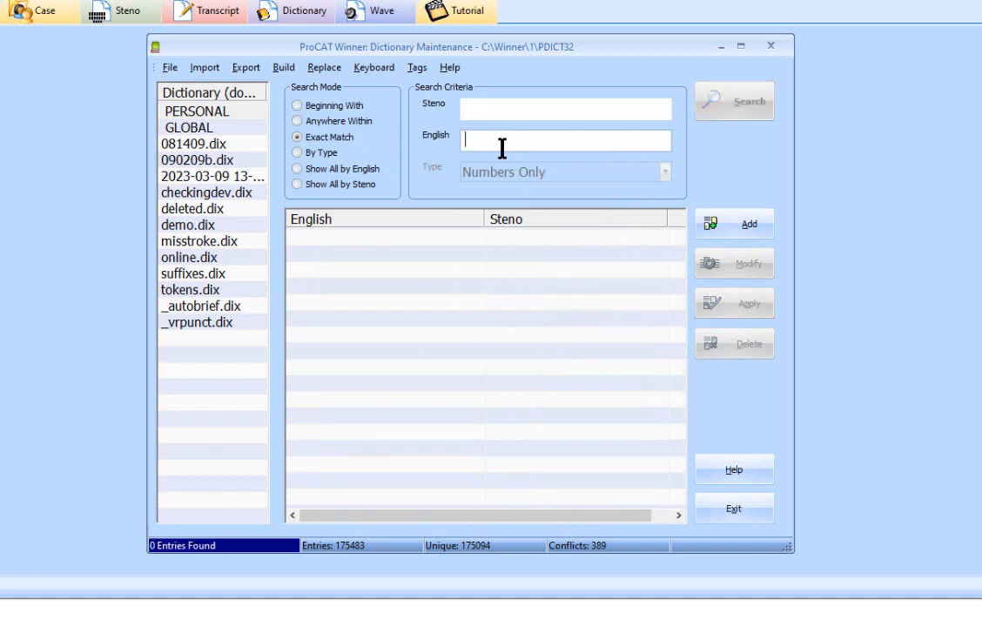
{"action": "type", "text": "the"}
{"action": "key", "text": "Return"}
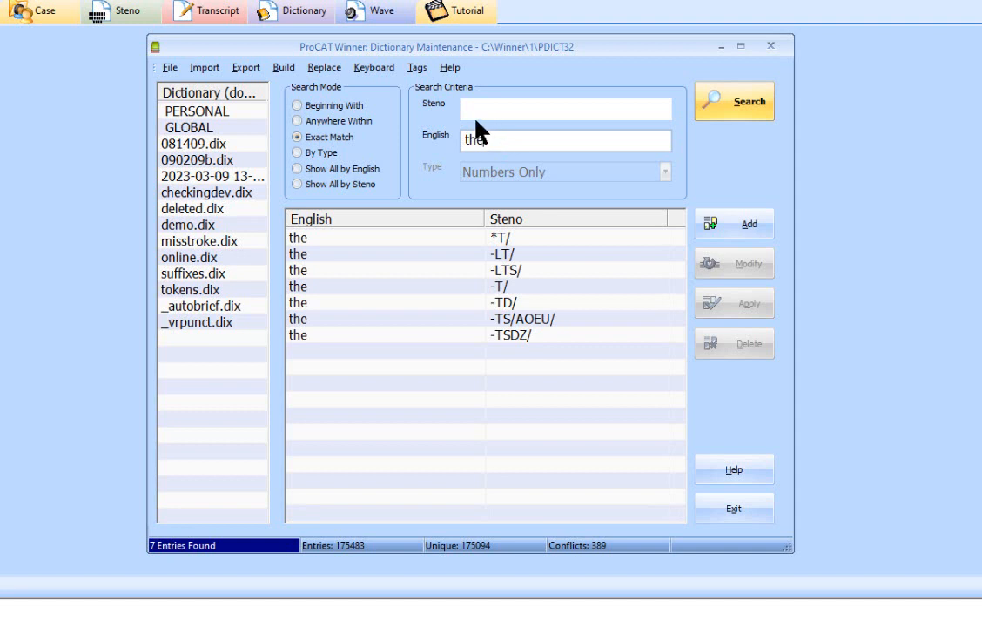
Search the PERSONAL dictionary for entries with "the" anywhere within the English and browse the results.
{"action": "left_click", "coordinate": [307, 123]}
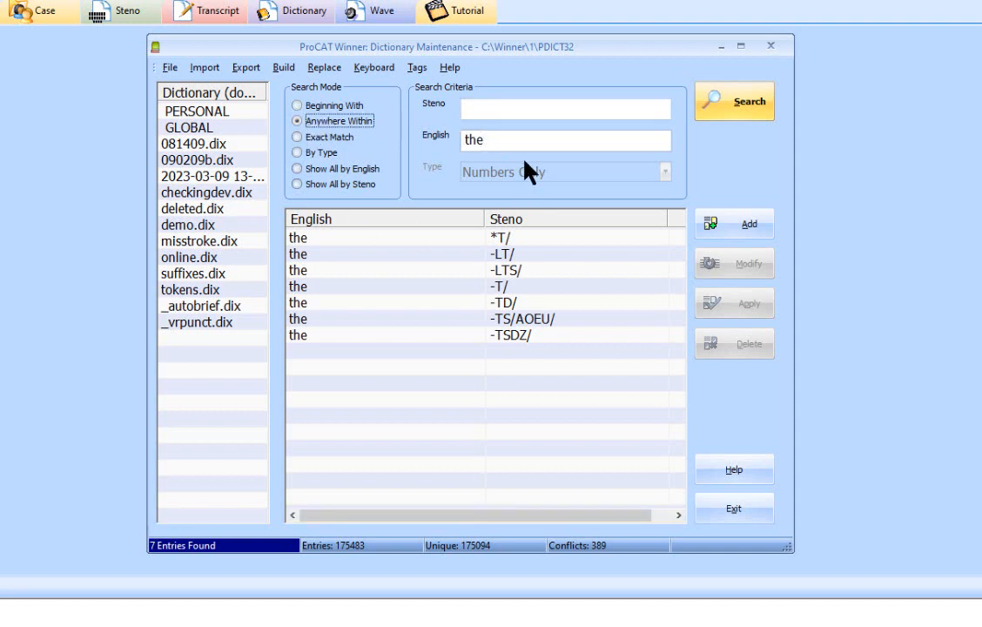
{"action": "left_click_drag", "start_coordinate": [513, 140], "coordinate": [475, 141]}
{"action": "left_click_drag", "start_coordinate": [369, 133], "coordinate": [348, 137]}
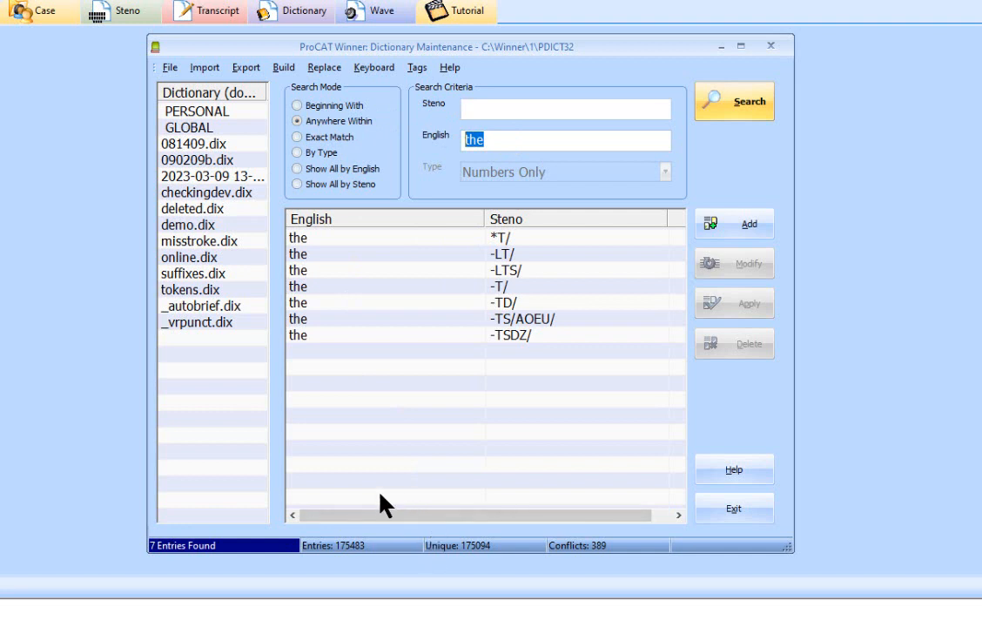
{"action": "left_click", "coordinate": [724, 111]}
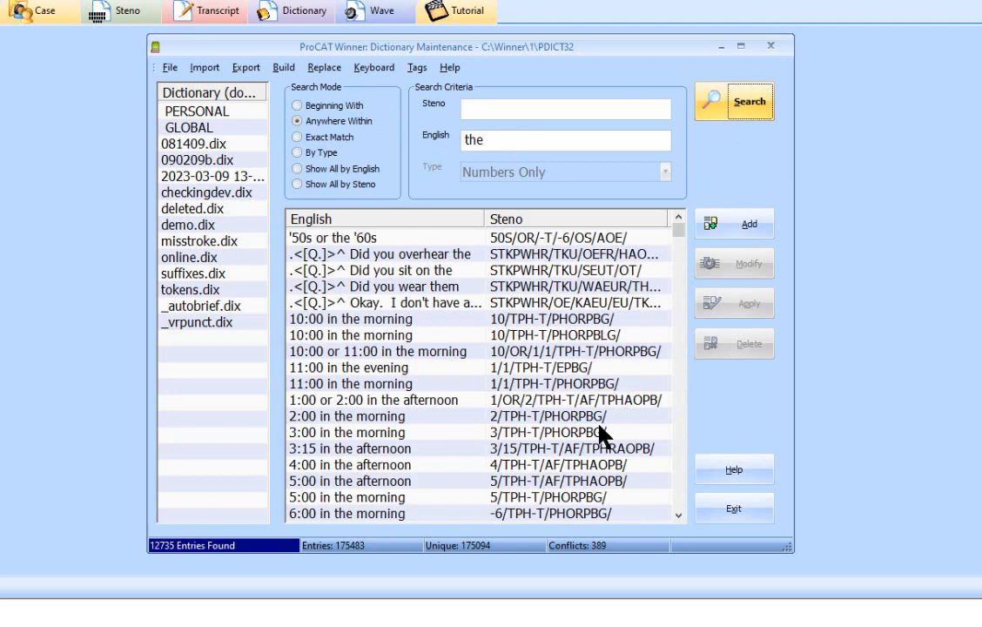
{"action": "scroll", "coordinate": [600, 433], "scroll_direction": "down", "scroll_amount": 5}
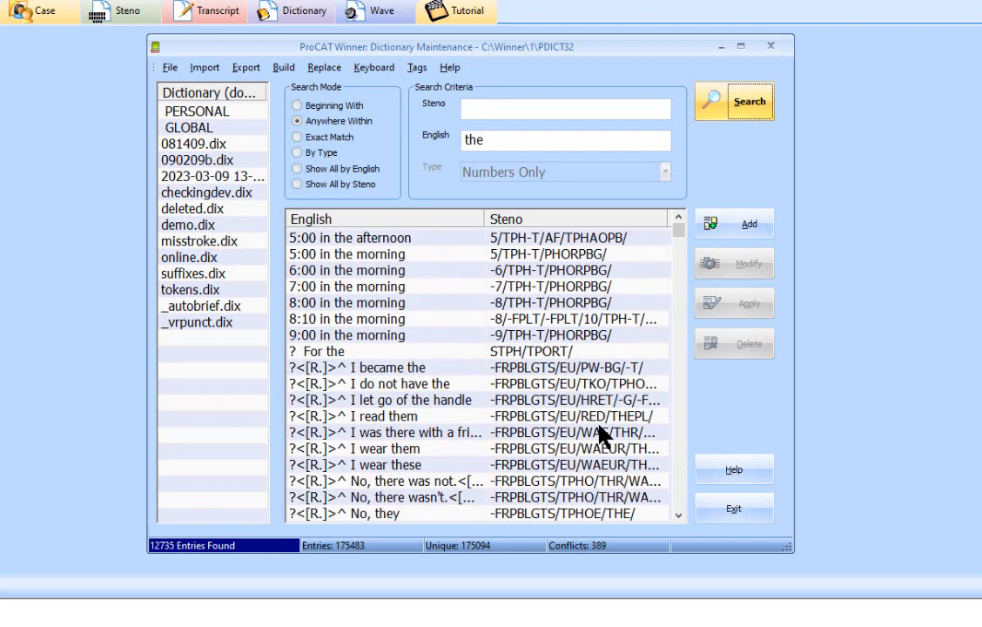
{"action": "scroll", "coordinate": [599, 429], "scroll_direction": "down", "scroll_amount": 5}
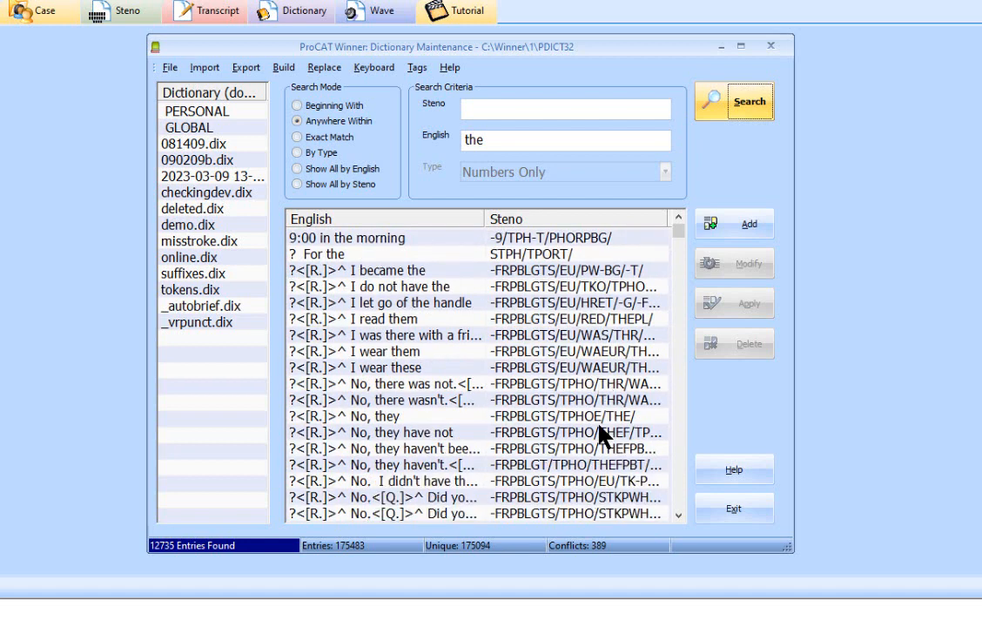
{"action": "scroll", "coordinate": [599, 428], "scroll_direction": "up", "scroll_amount": 2}
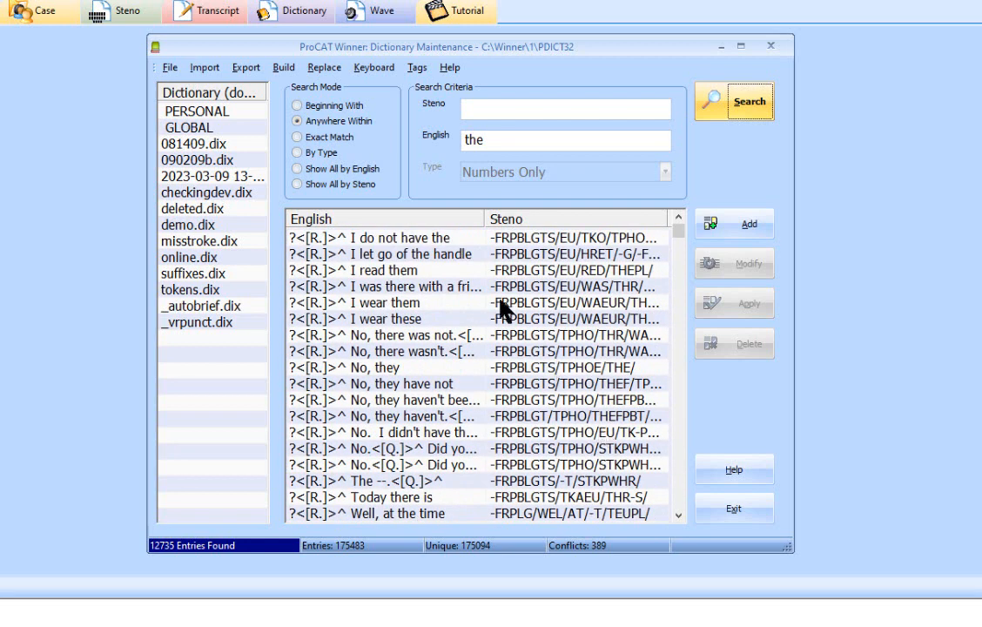
Examine individual results containing "the", such as "I wear these" and "No, there was not".
{"action": "left_click", "coordinate": [401, 271]}
{"action": "left_click", "coordinate": [404, 286]}
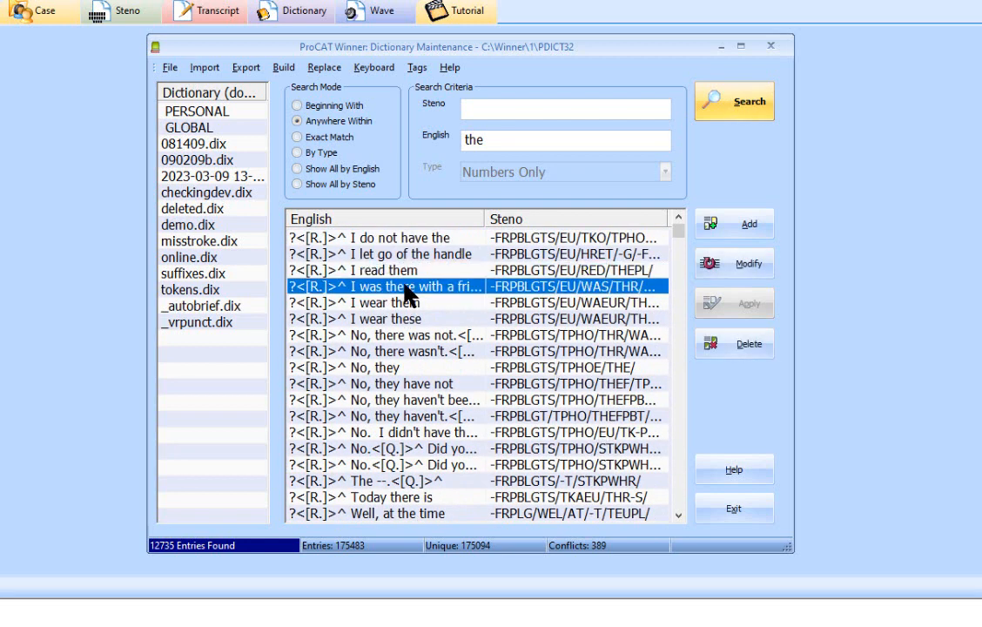
{"action": "left_click", "coordinate": [405, 319]}
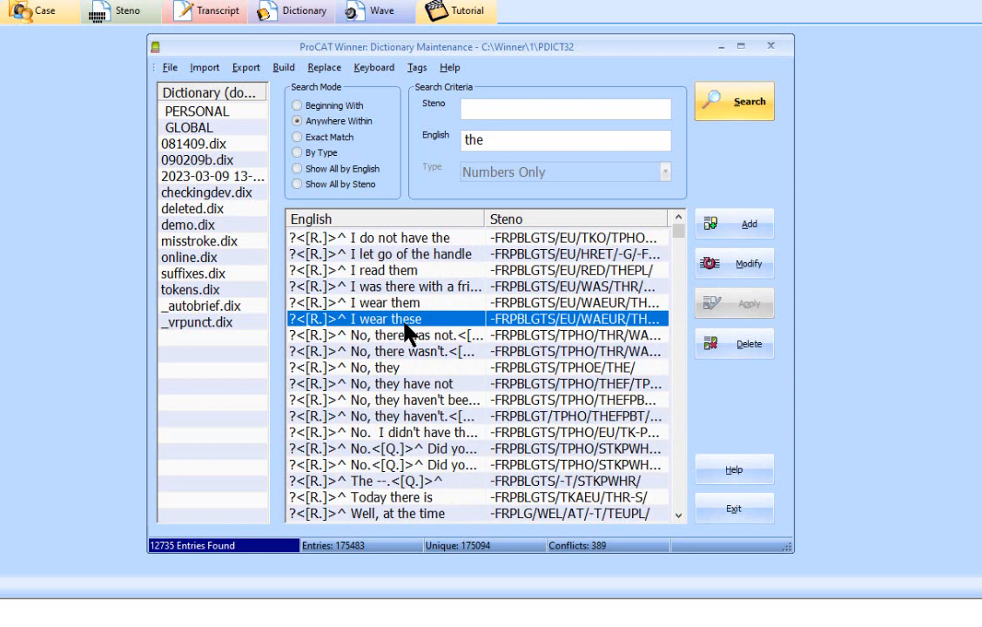
{"action": "left_click", "coordinate": [405, 337]}
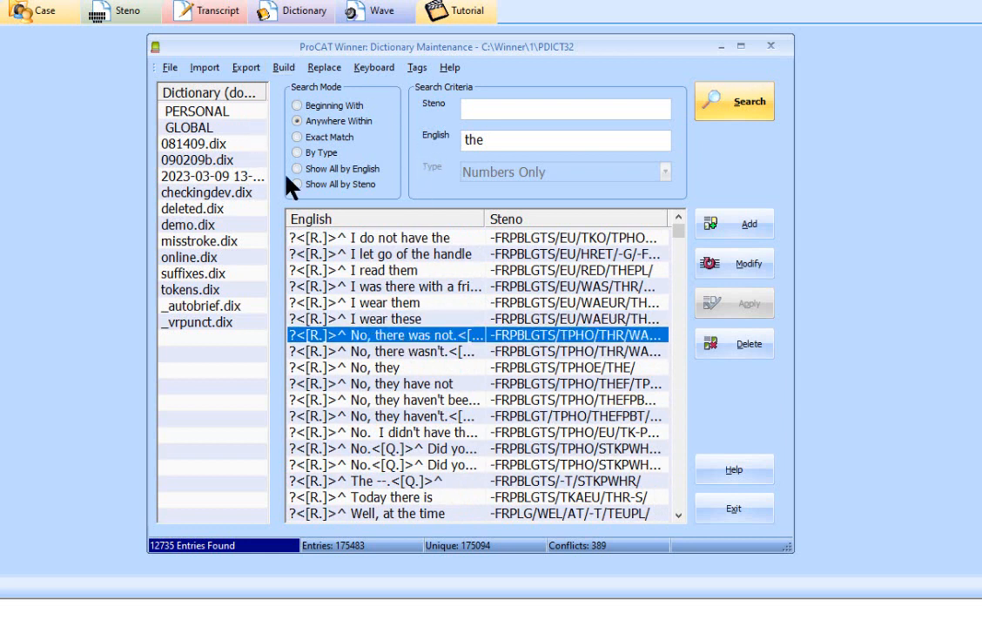
Search the PERSONAL dictionary for entries whose English begins with a woman's first name.
{"action": "left_click", "coordinate": [499, 141]}
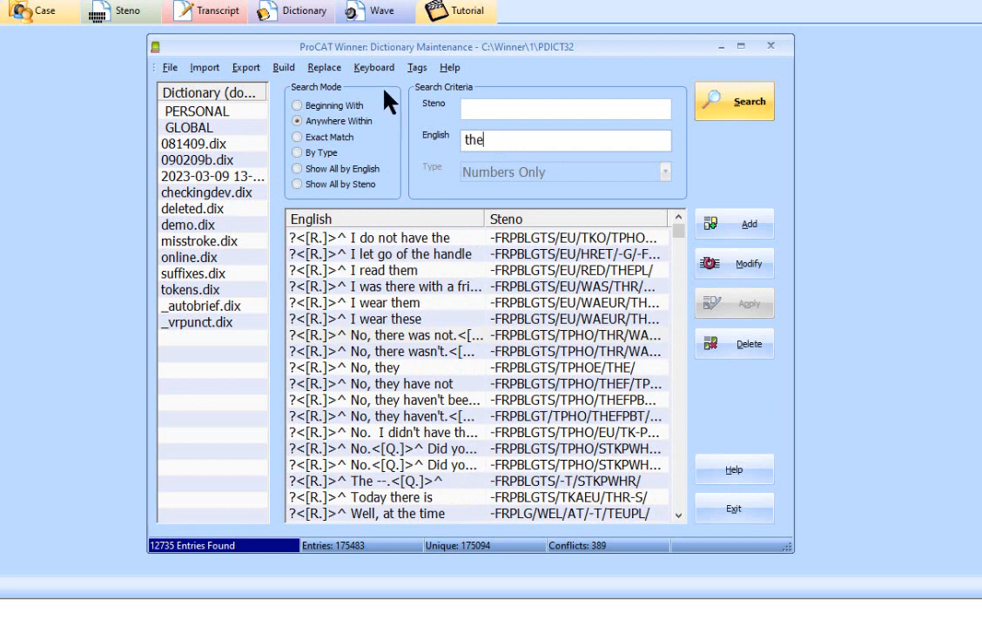
{"action": "left_click", "coordinate": [298, 105]}
{"action": "left_click", "coordinate": [478, 112]}
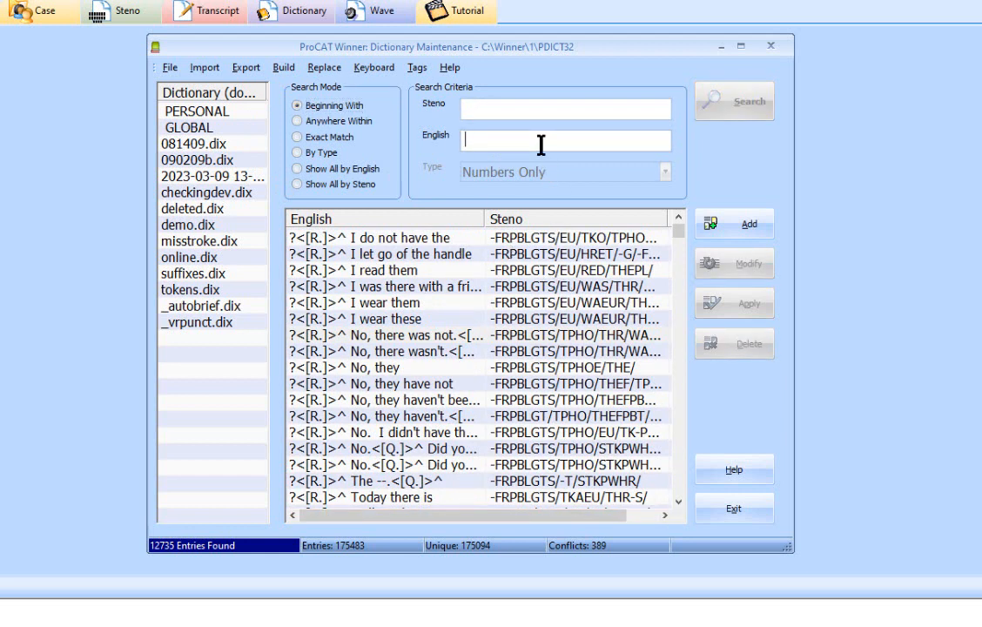
{"action": "type", "text": "th"}
{"action": "key", "text": "BackSpace"}
{"action": "key", "text": "BackSpace"}
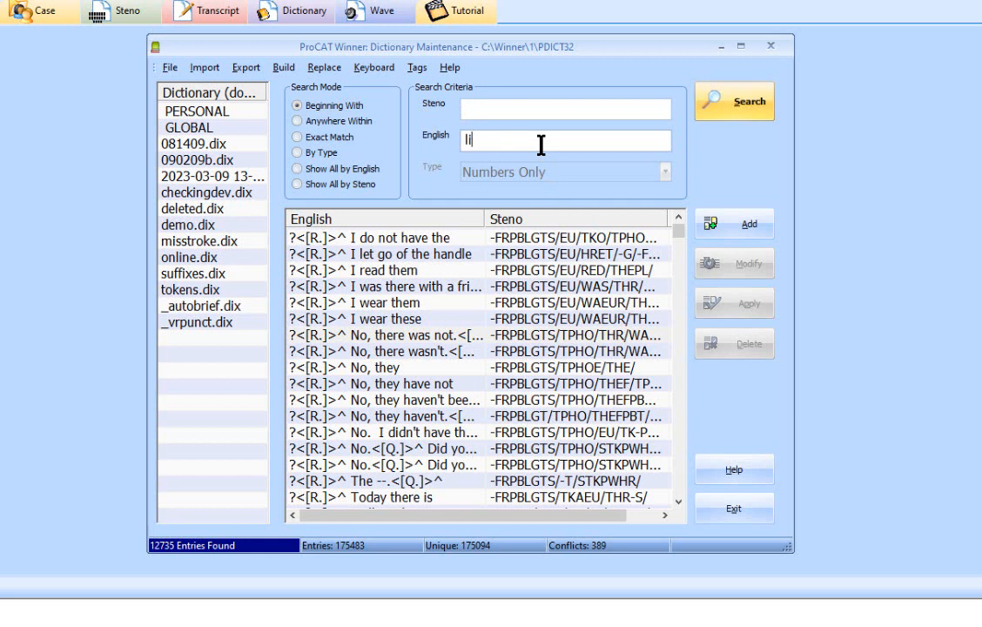
{"action": "type", "text": "Lisa"}
{"action": "left_click", "coordinate": [721, 107]}
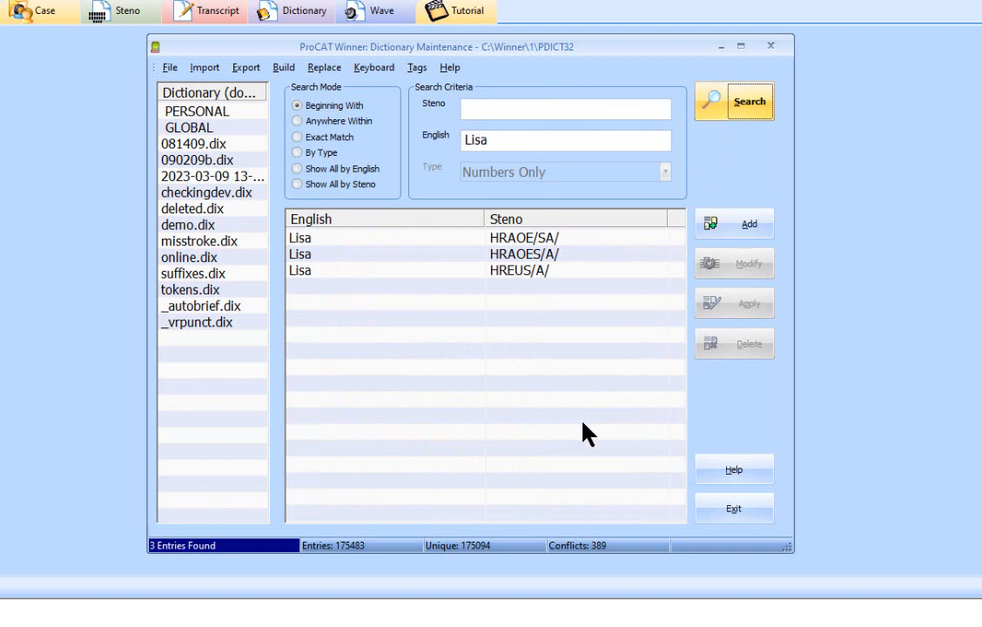
Search the PERSONAL dictionary for entries whose steno begins with STKPW.
{"action": "left_click", "coordinate": [491, 111]}
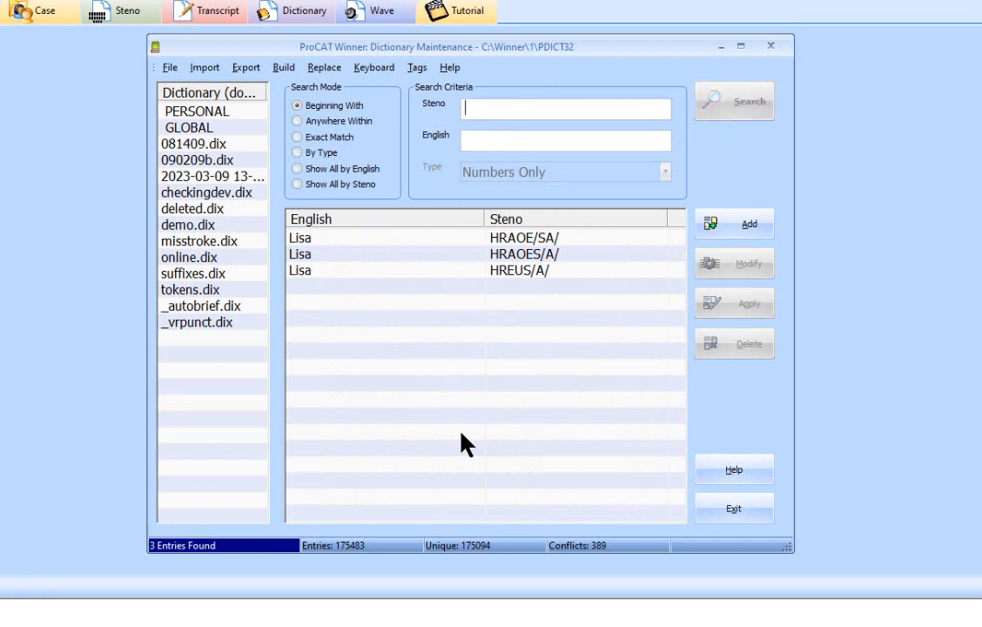
{"action": "type", "text": "STKP"}
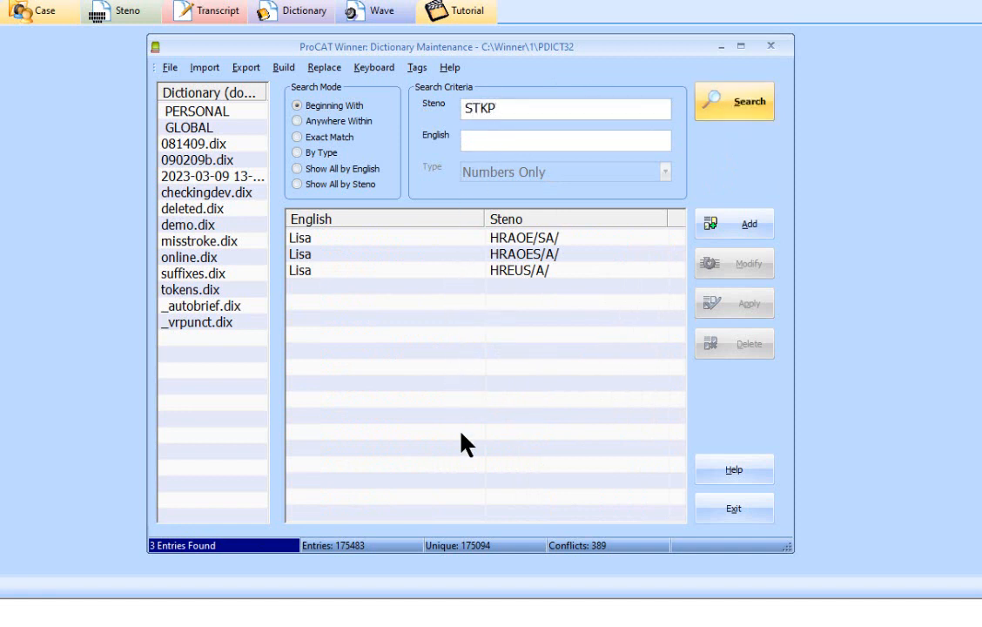
{"action": "type", "text": "W"}
{"action": "key", "text": "Return"}
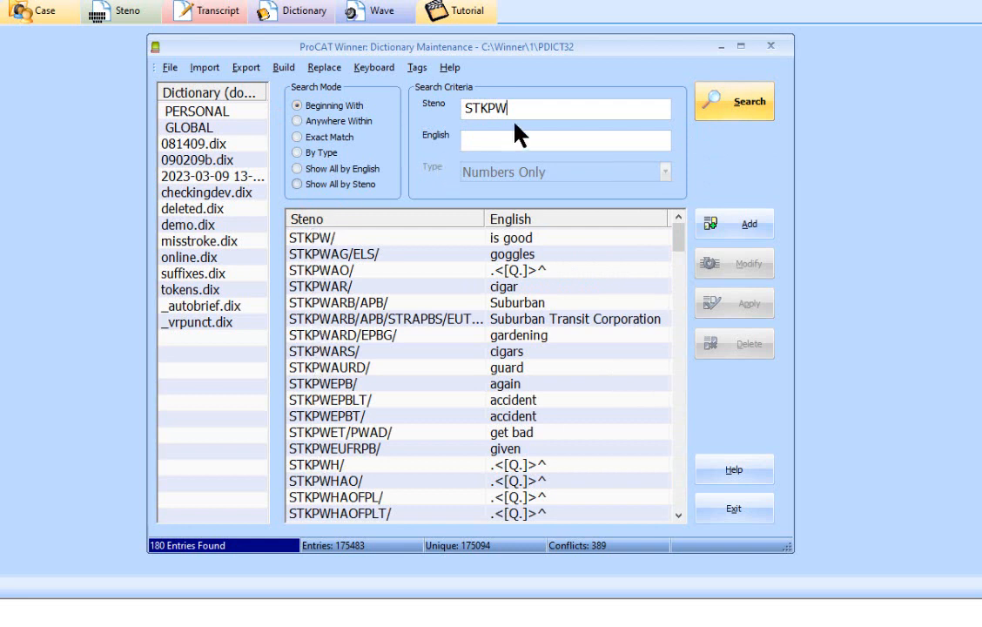
{"action": "left_click_drag", "start_coordinate": [534, 107], "coordinate": [460, 108]}
Run Rebuild on the PERSONAL dictionary.
{"action": "left_click", "coordinate": [171, 69]}
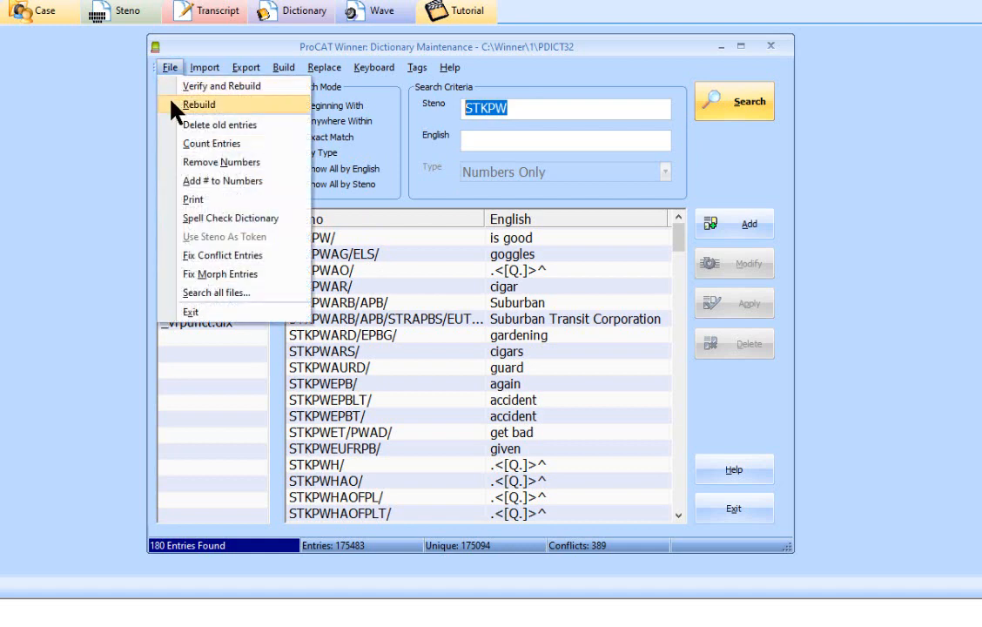
{"action": "left_click", "coordinate": [173, 104]}
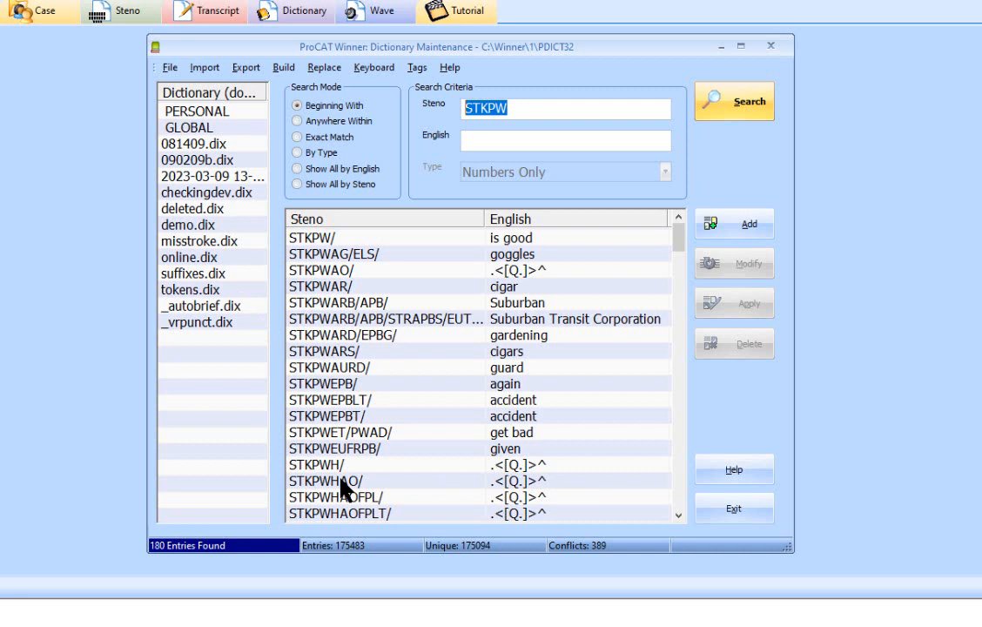
Check the date selection for deleting old entries without deleting any.
{"action": "left_click", "coordinate": [165, 67]}
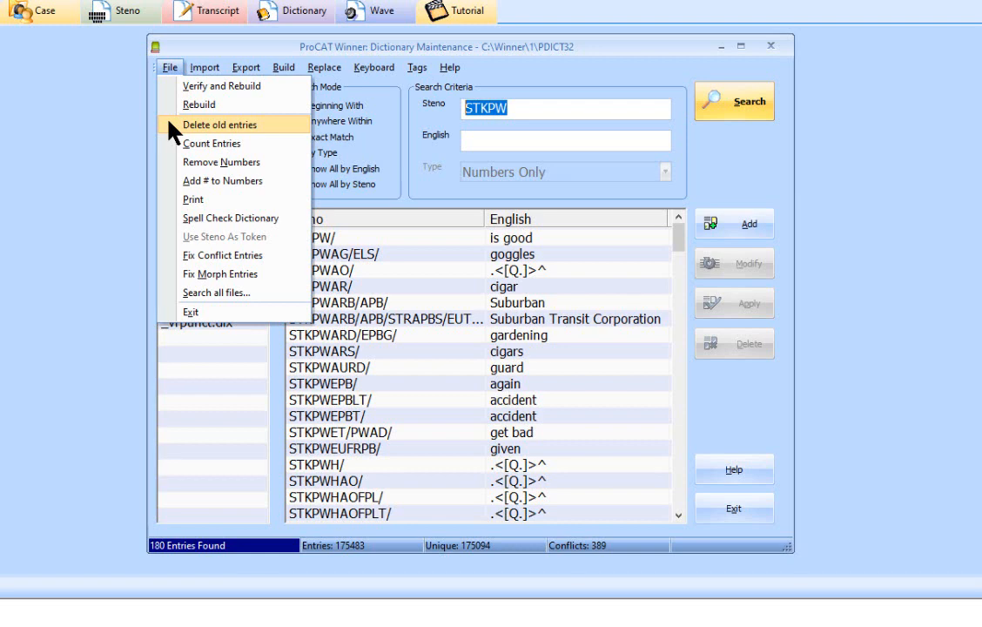
{"action": "left_click", "coordinate": [174, 124]}
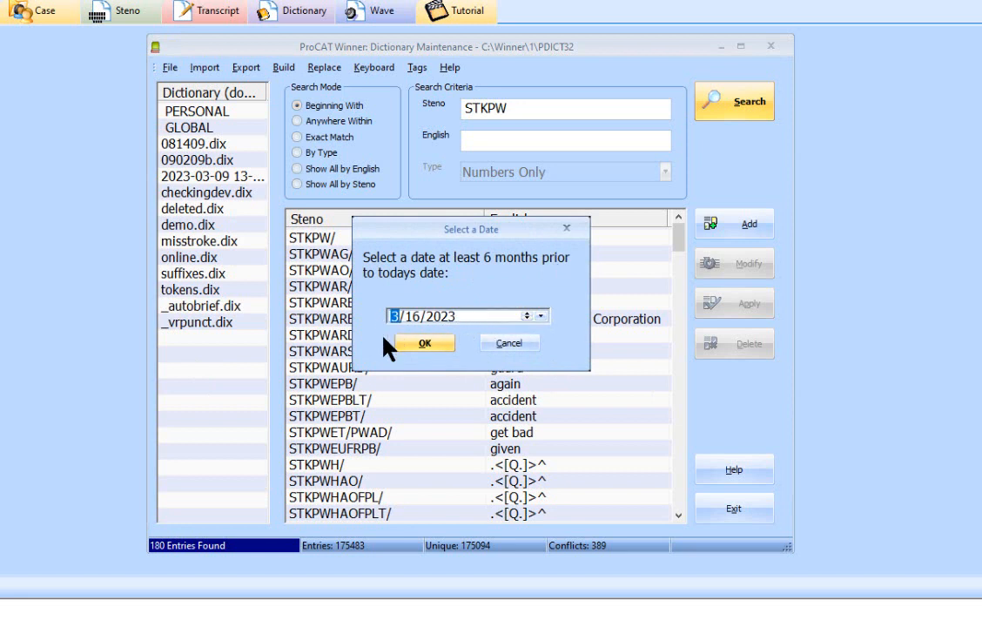
{"action": "left_click", "coordinate": [510, 343]}
Count the entries in the PERSONAL dictionary and review the breakdown by stroke count.
{"action": "left_click", "coordinate": [172, 69]}
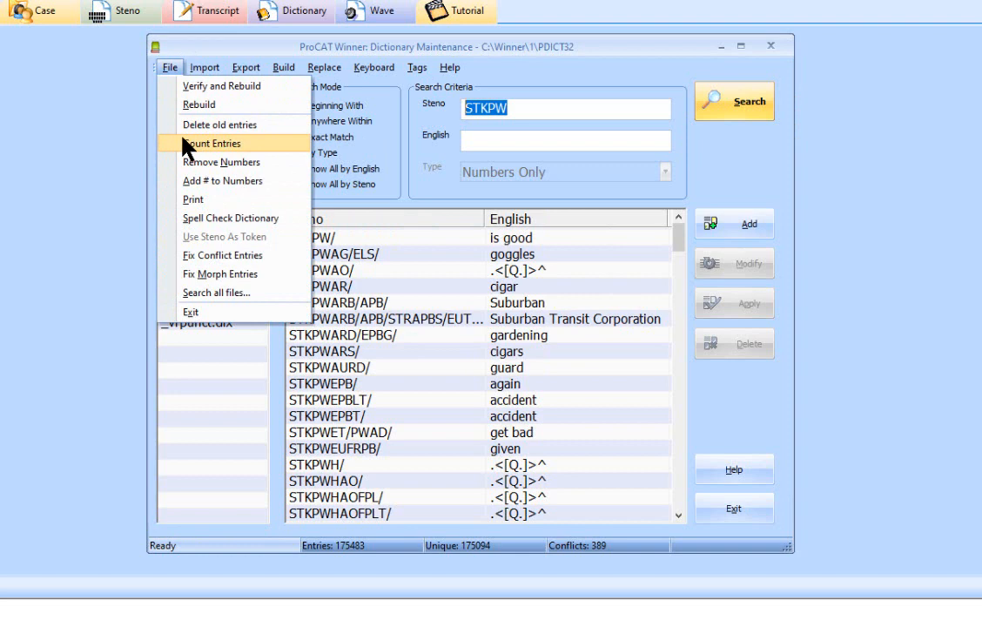
{"action": "left_click", "coordinate": [185, 143]}
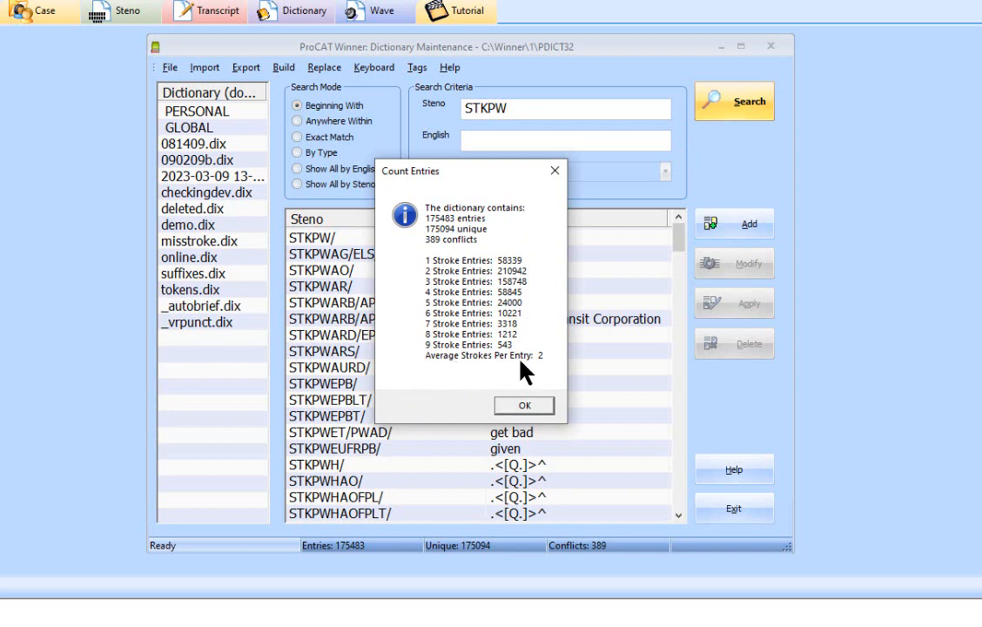
{"action": "left_click", "coordinate": [527, 406]}
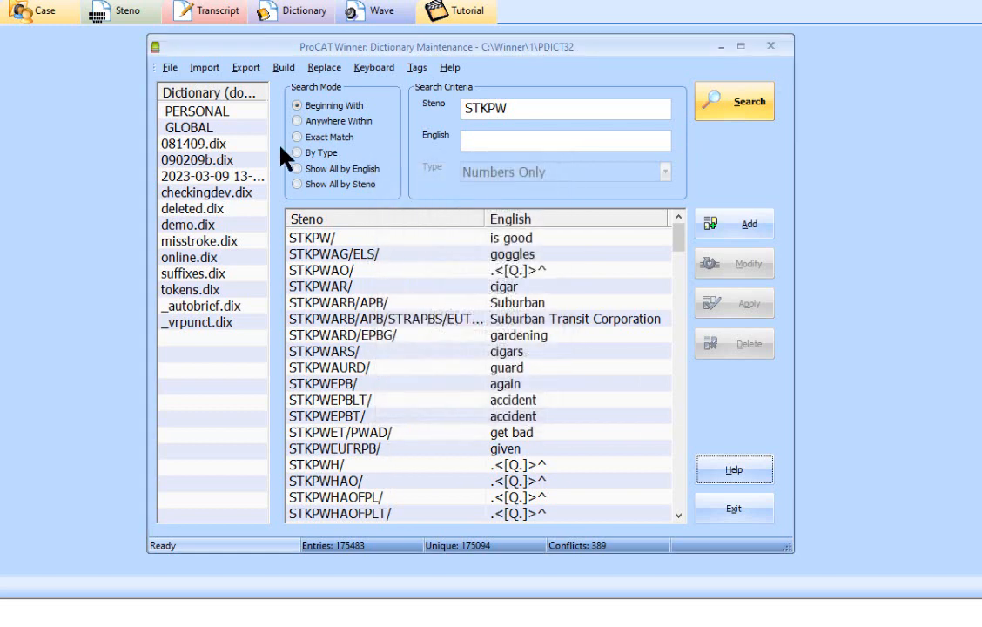
Check the Remove Numbers confirmation for numberbar numeric-only entries without removing them.
{"action": "left_click", "coordinate": [174, 68]}
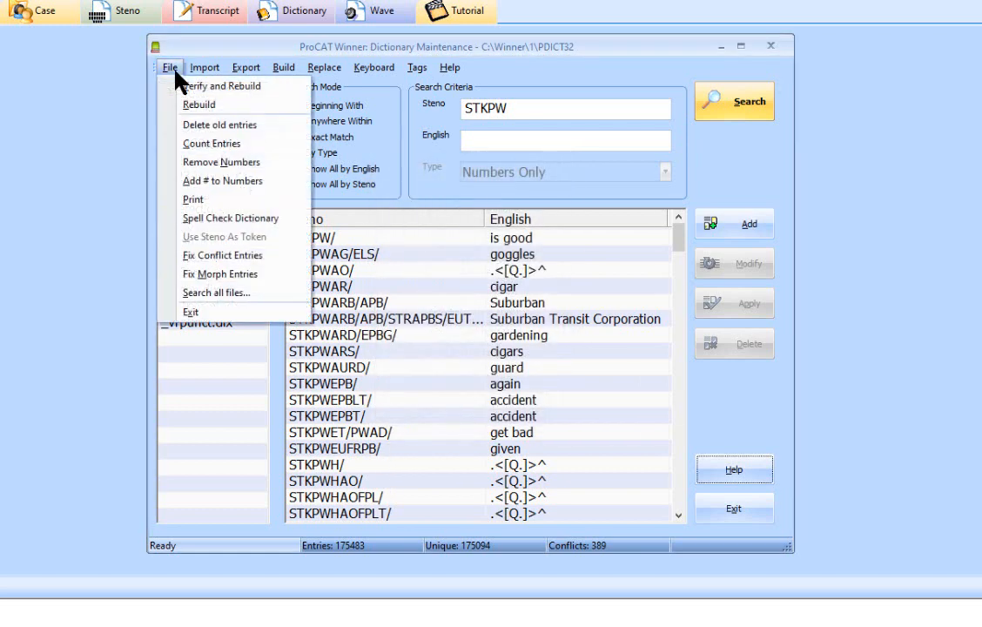
{"action": "left_click", "coordinate": [183, 164]}
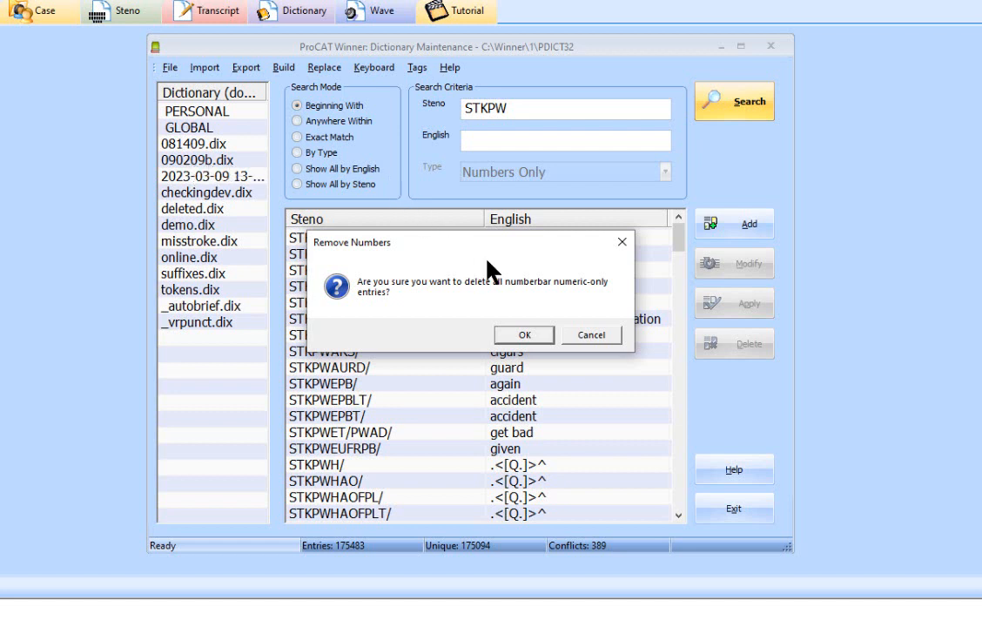
{"action": "left_click", "coordinate": [592, 336]}
{"action": "left_click", "coordinate": [592, 336]}
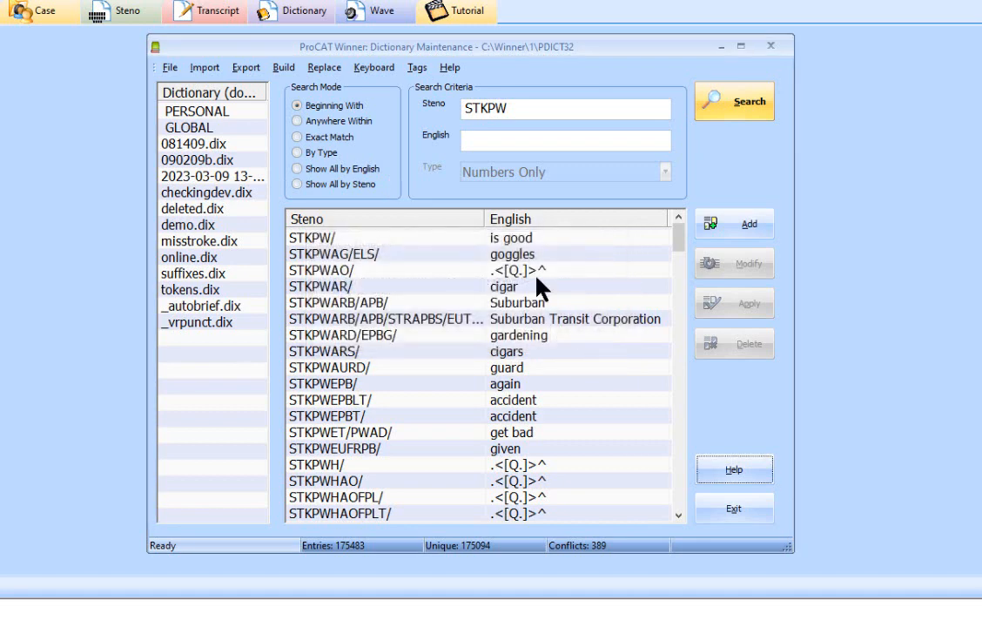
Check the print confirmation for the current STKPW search results without printing them.
{"action": "left_click", "coordinate": [170, 68]}
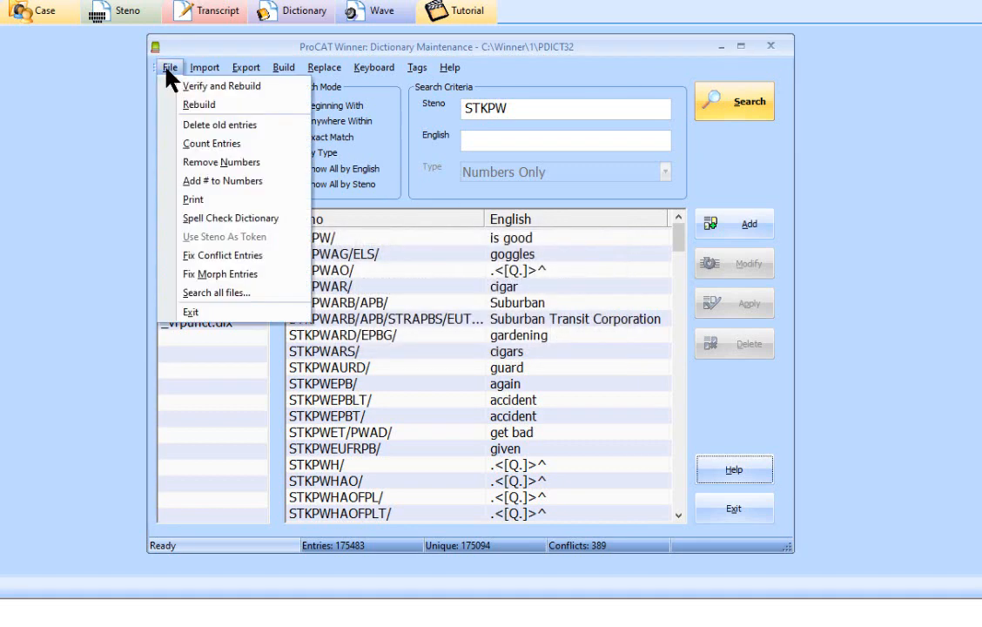
{"action": "left_click", "coordinate": [192, 201]}
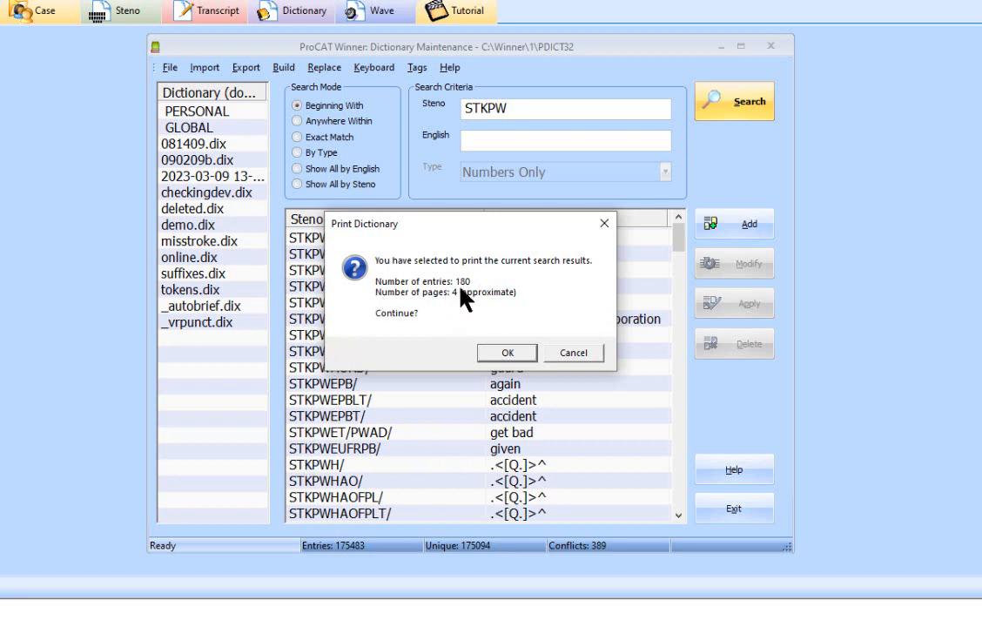
{"action": "left_click", "coordinate": [574, 353]}
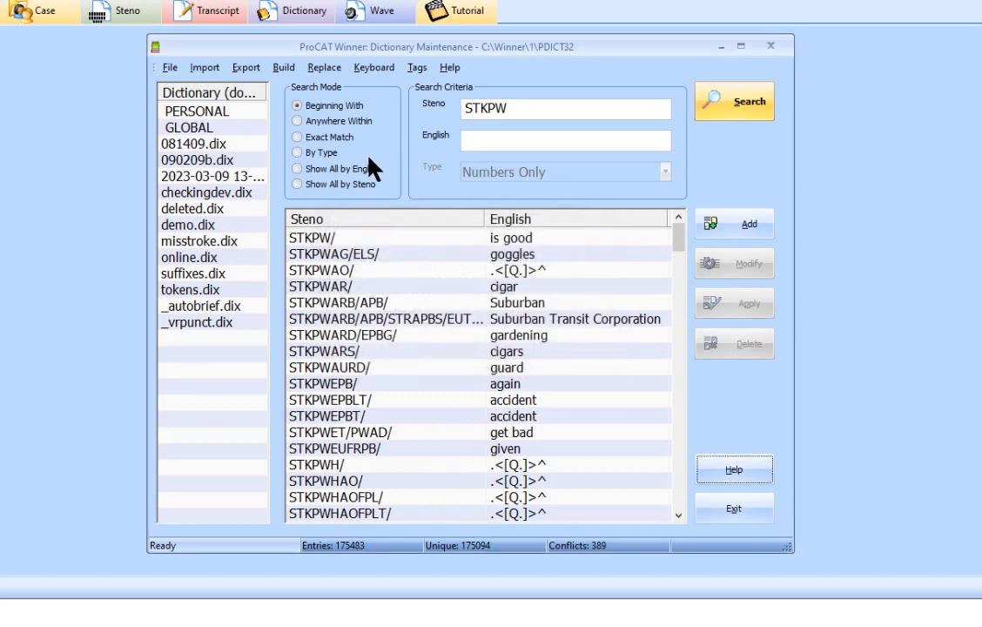
Run Spell Check Dictionary, choose English (US) as the language, and end the check at the BKGH entry without correcting it.
{"action": "left_click", "coordinate": [171, 71]}
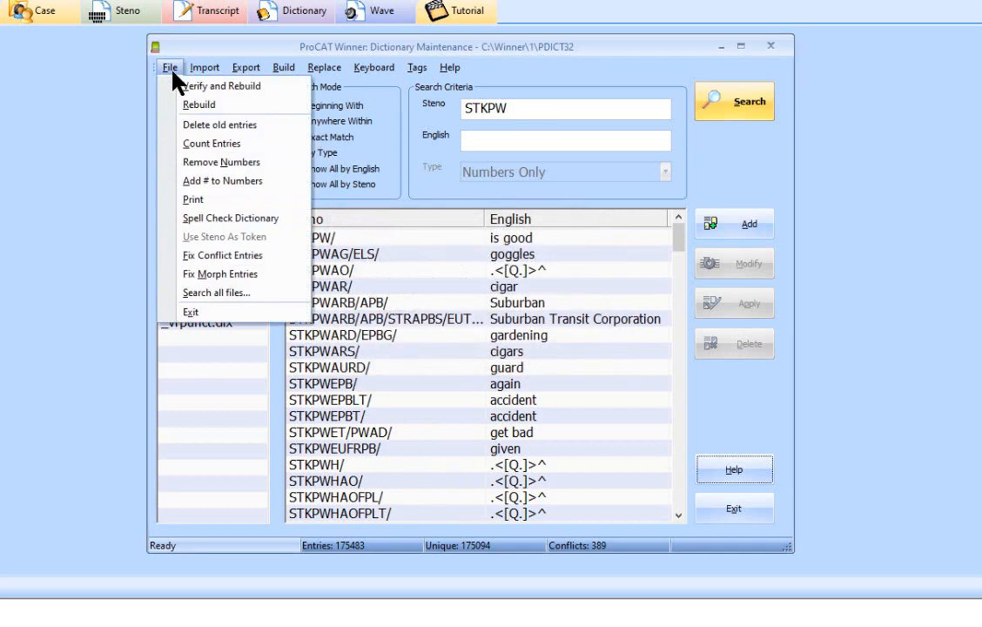
{"action": "left_click", "coordinate": [183, 222]}
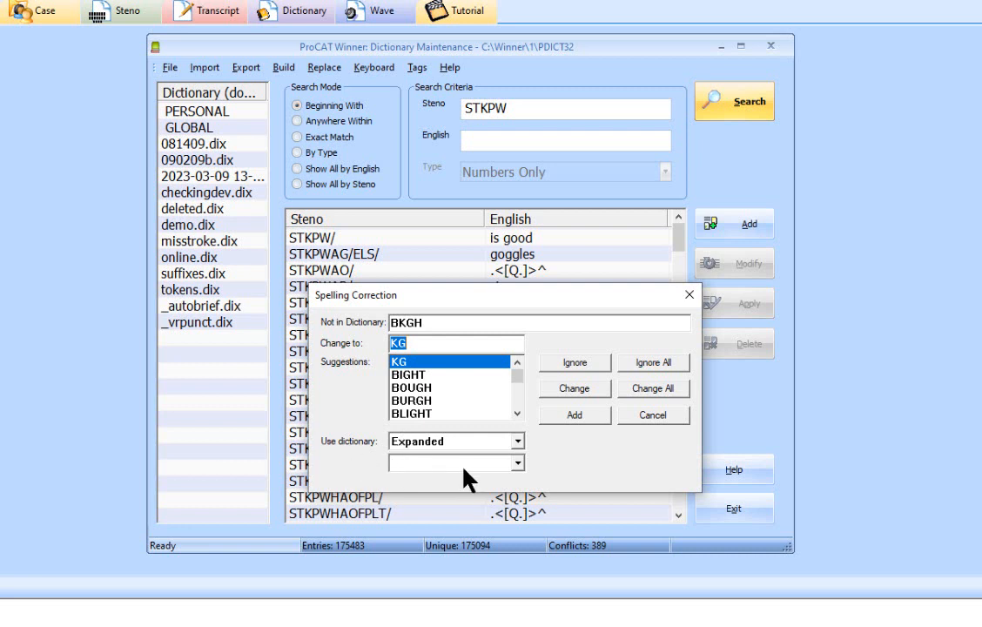
{"action": "left_click", "coordinate": [519, 464]}
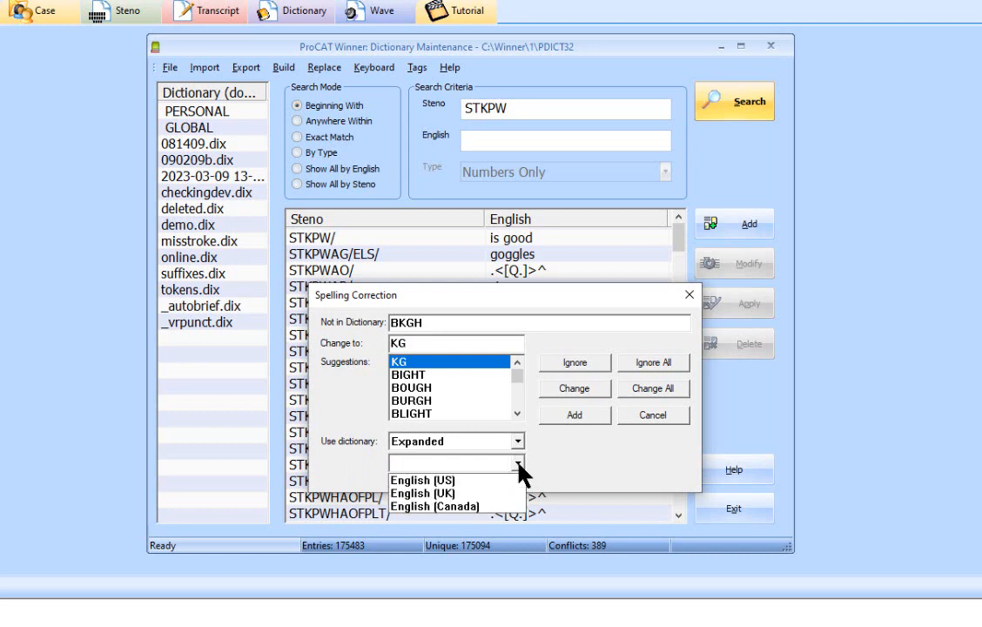
{"action": "left_click", "coordinate": [509, 480]}
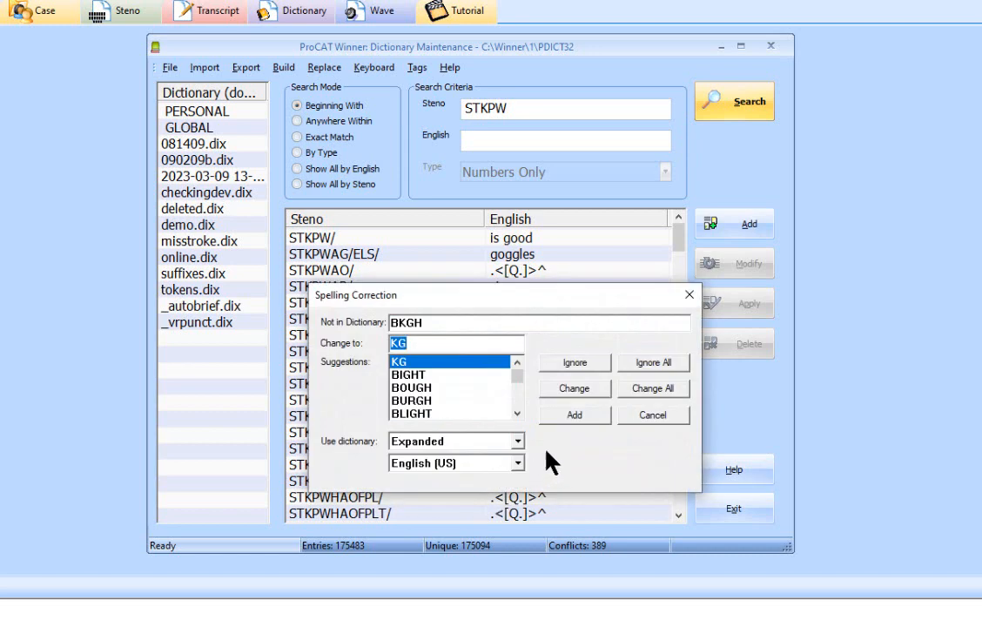
{"action": "left_click", "coordinate": [639, 418]}
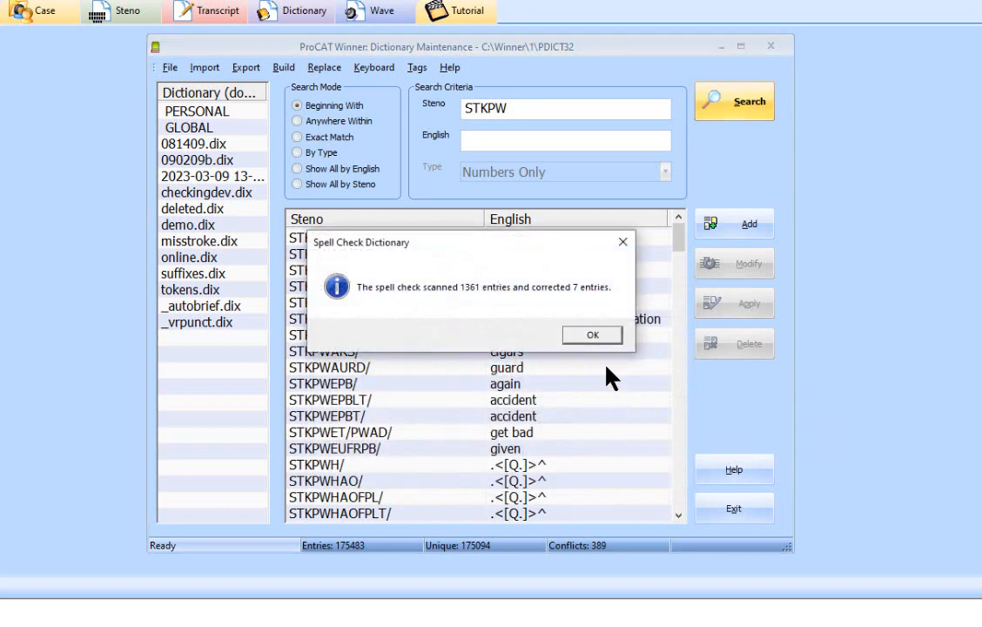
{"action": "left_click", "coordinate": [595, 339]}
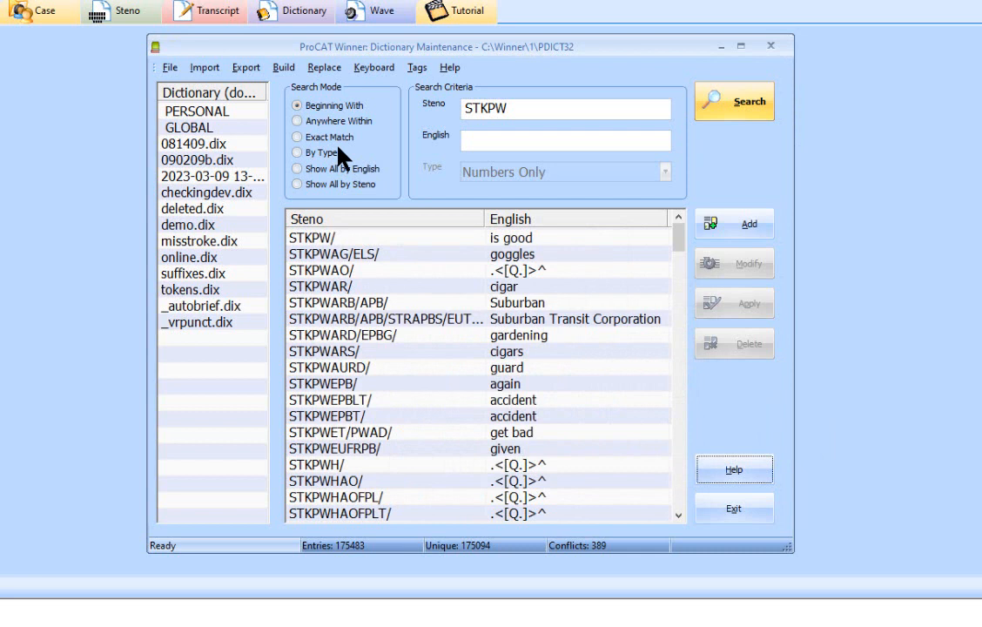
Clear the previous criteria and search for entries whose English begins with ~.
{"action": "left_click", "coordinate": [167, 68]}
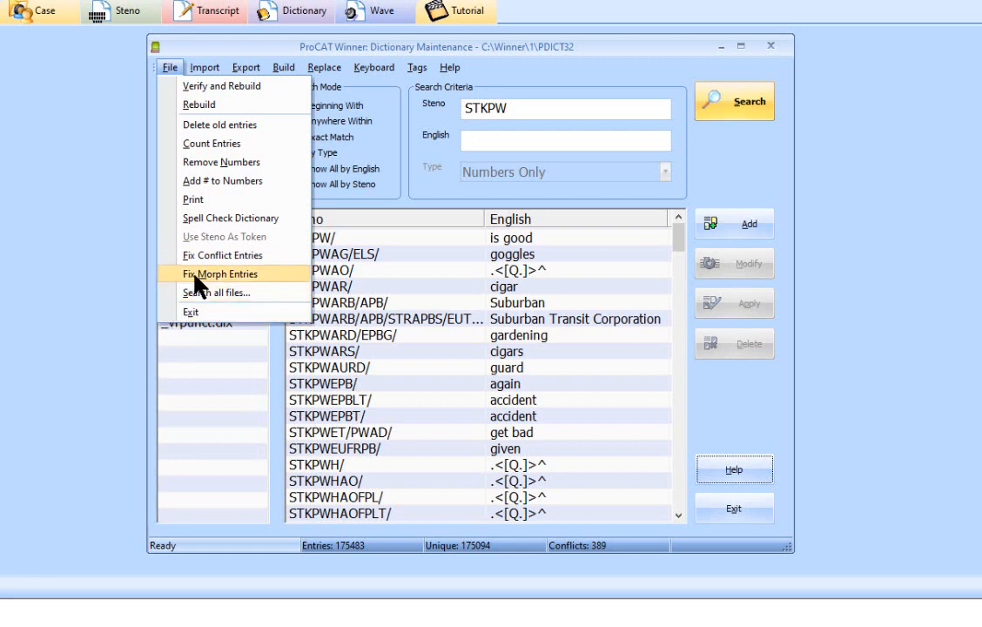
{"action": "left_click", "coordinate": [432, 415]}
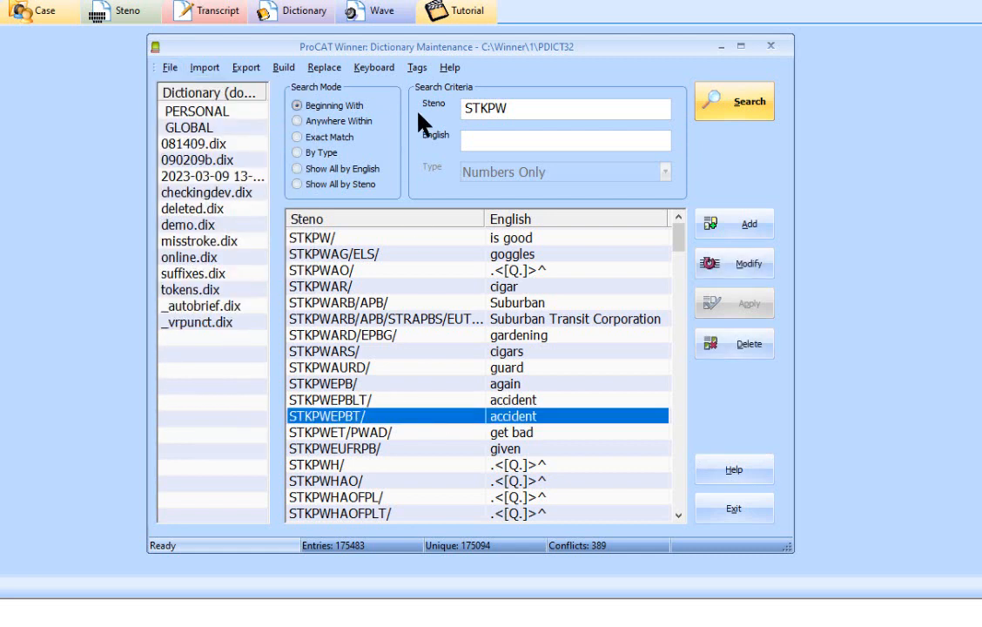
{"action": "left_click", "coordinate": [362, 122]}
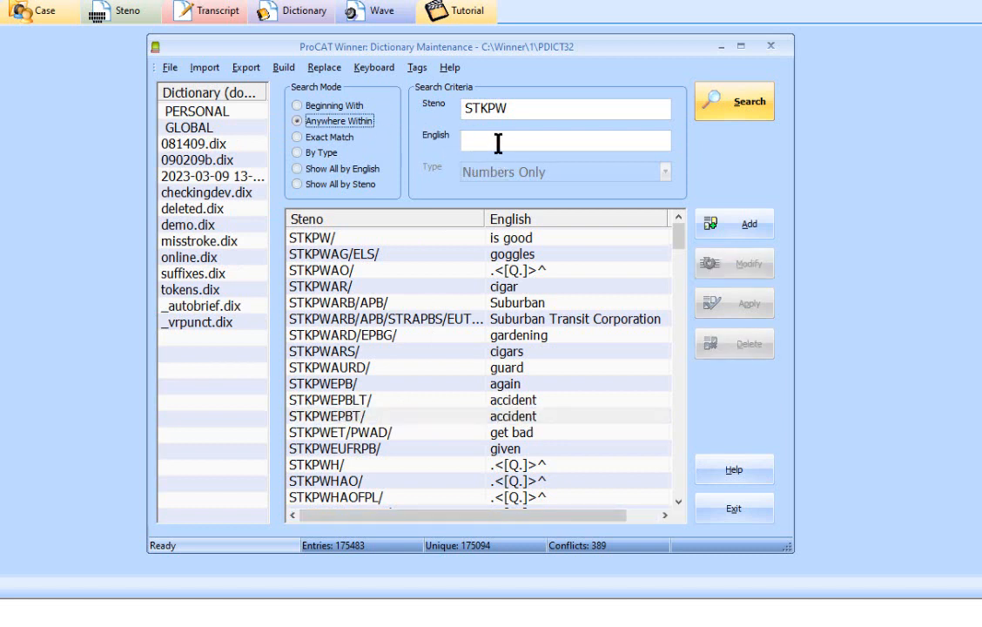
{"action": "left_click", "coordinate": [498, 142]}
{"action": "left_click", "coordinate": [339, 104]}
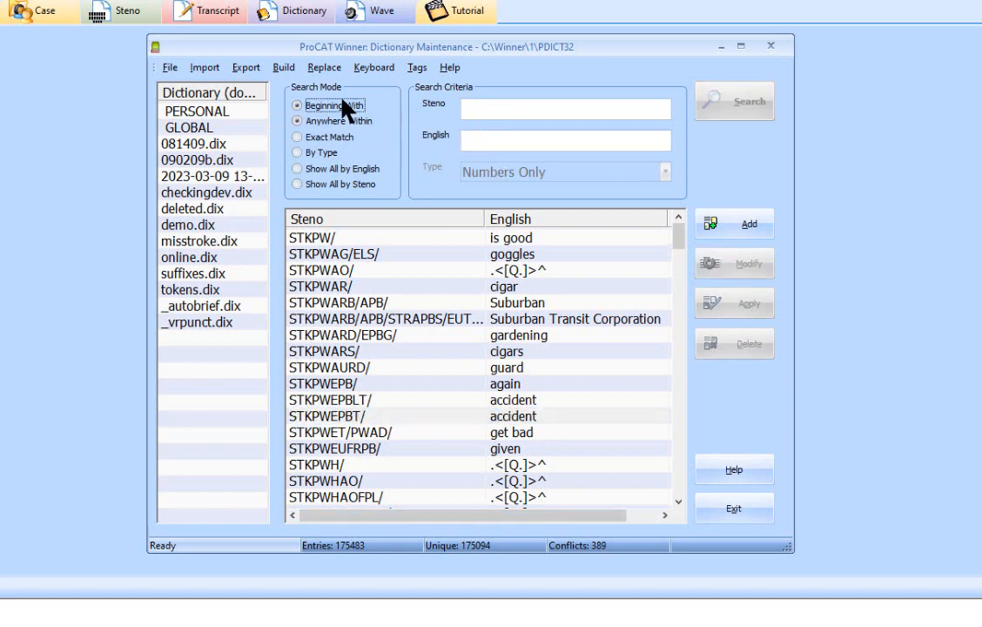
{"action": "left_click", "coordinate": [498, 111]}
{"action": "left_click", "coordinate": [475, 133]}
{"action": "type", "text": "~"}
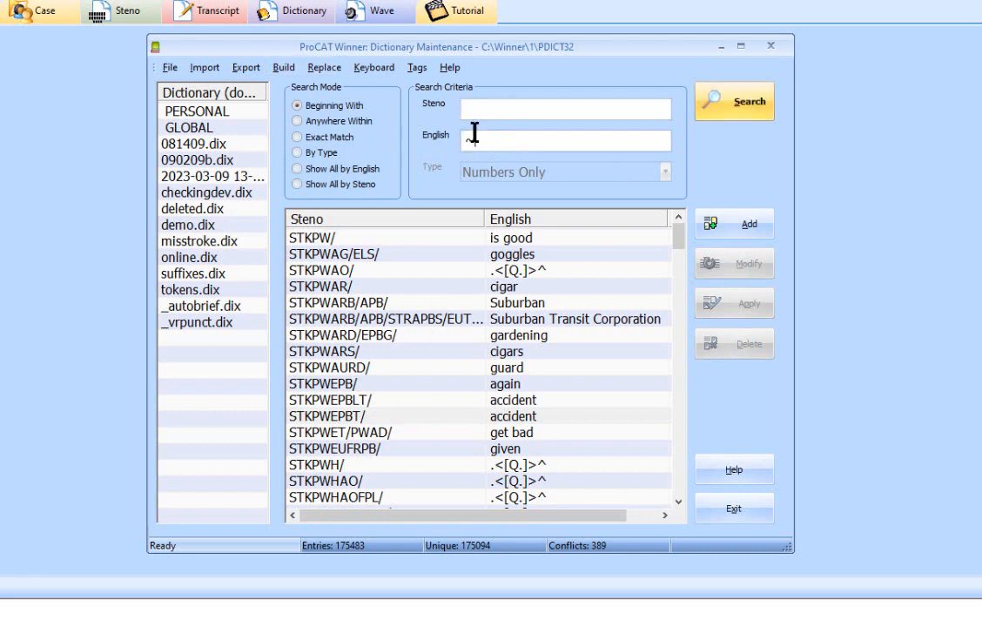
{"action": "key", "text": "Return"}
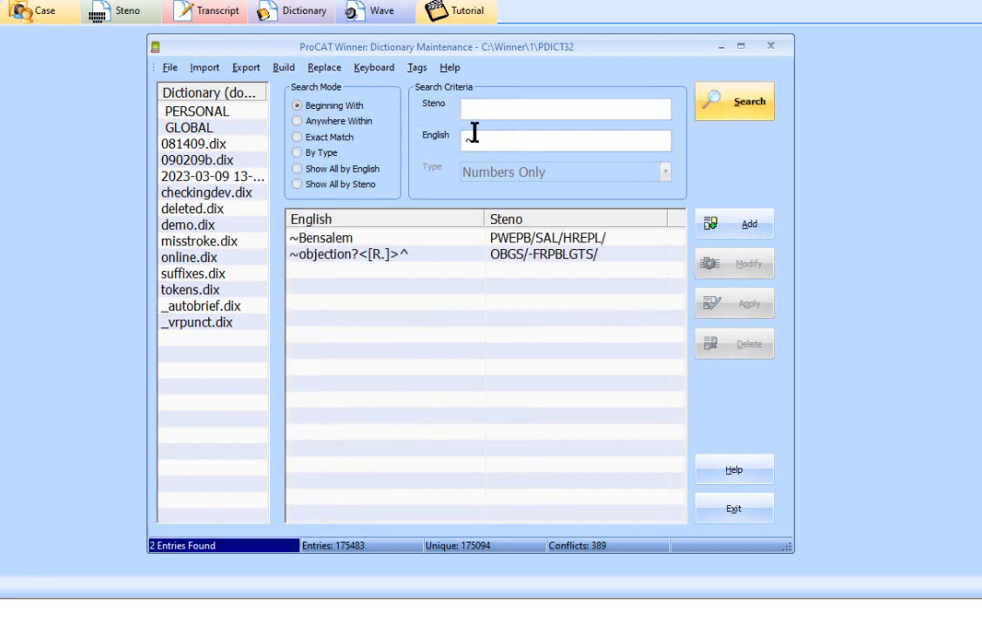
Open the ~Bensalem entry for modification and replace its English text with ~ed.
{"action": "left_click", "coordinate": [330, 240]}
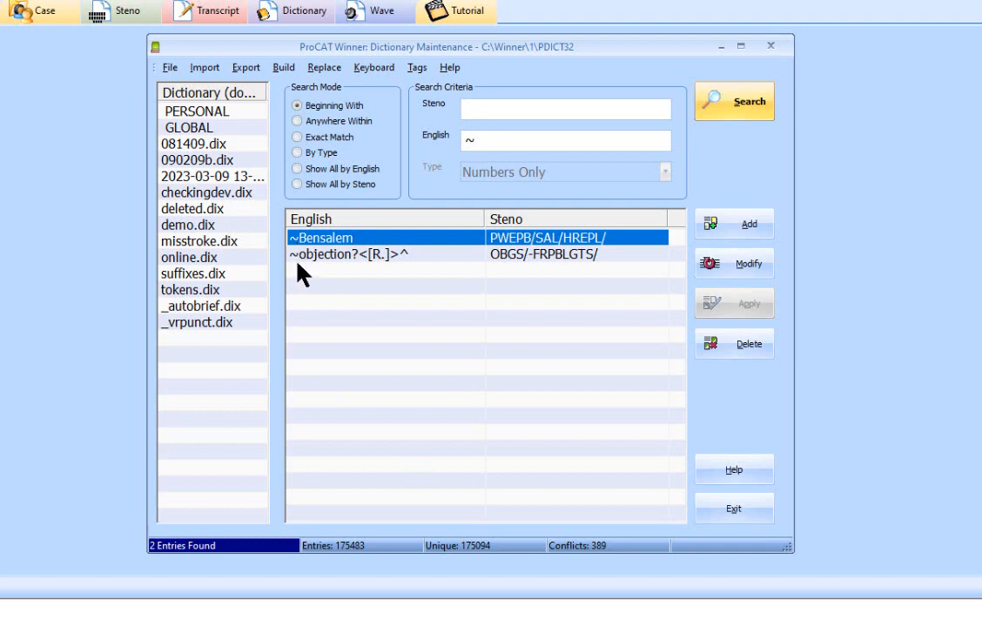
{"action": "double_click", "coordinate": [495, 241]}
{"action": "left_click_drag", "start_coordinate": [429, 238], "coordinate": [324, 236]}
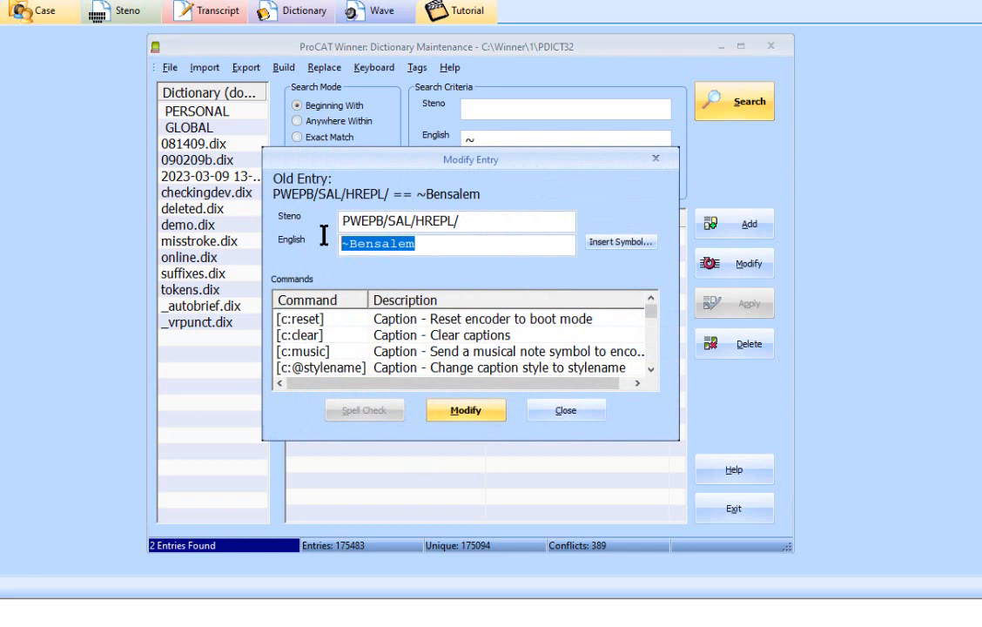
{"action": "type", "text": "`"}
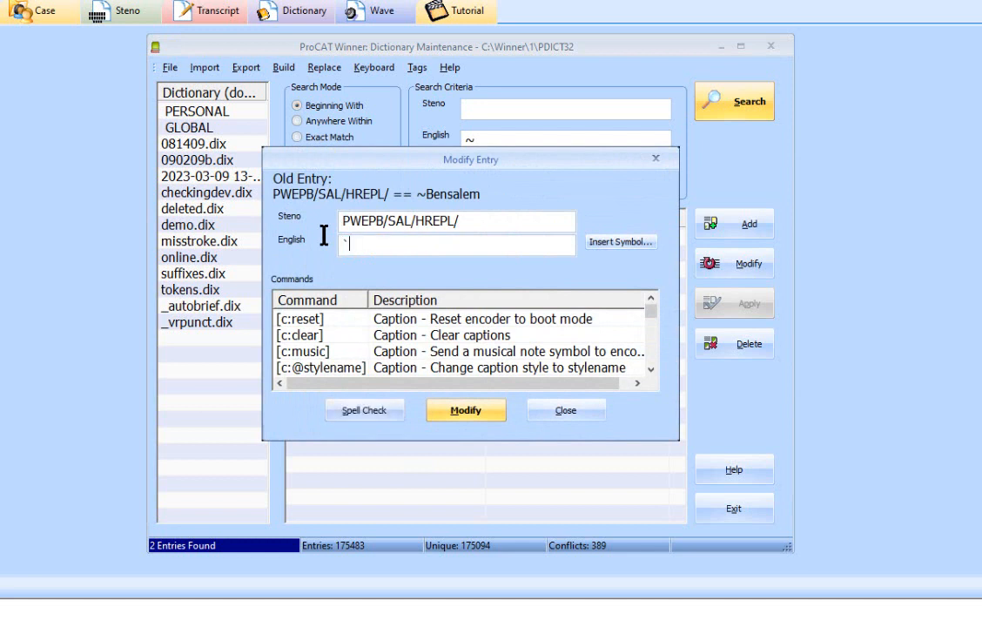
{"action": "type", "text": "ed"}
{"action": "key", "text": "BackSpace"}
{"action": "key", "text": "BackSpace"}
{"action": "key", "text": "BackSpace"}
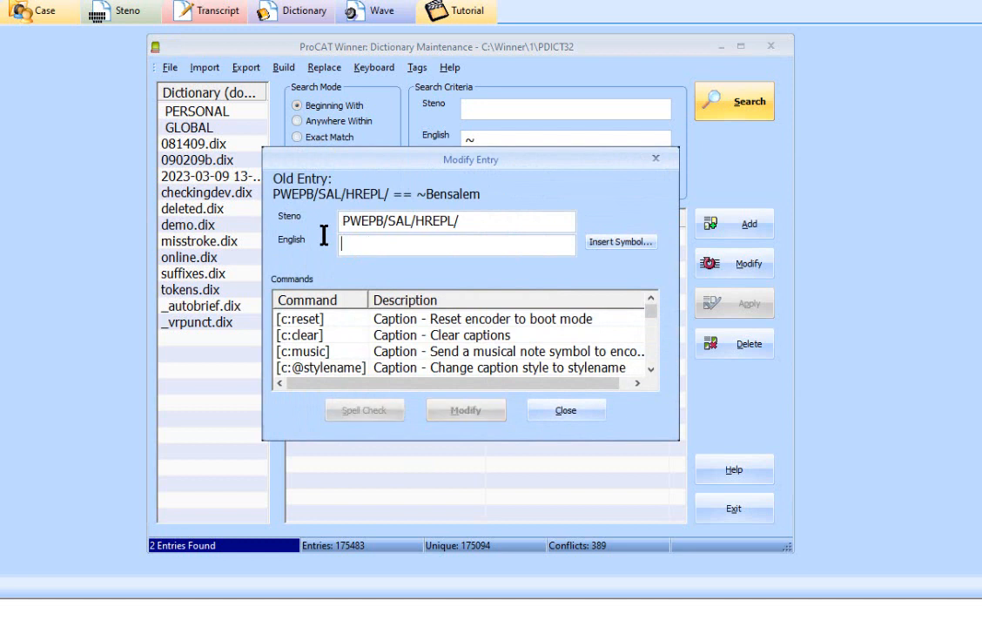
{"action": "type", "text": "`"}
{"action": "key", "text": "BackSpace"}
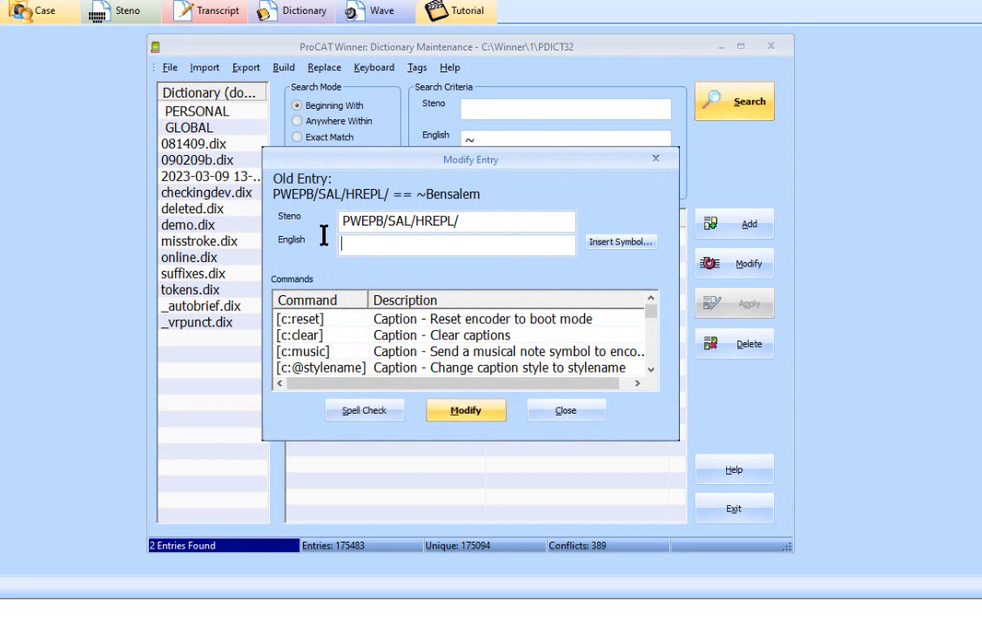
{"action": "type", "text": "~ed"}
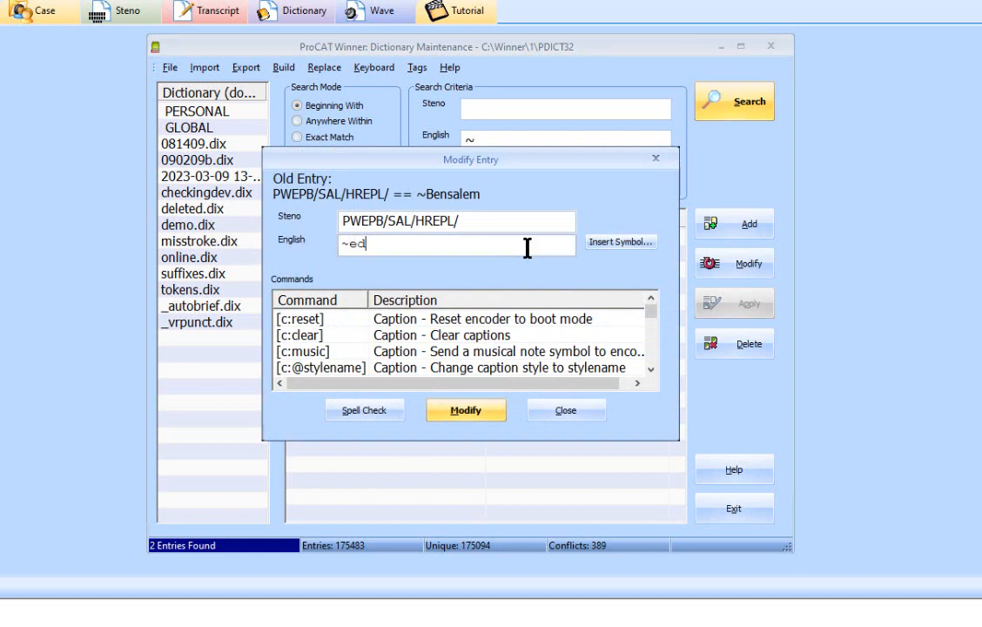
Set the entry's steno to -D and save it, overwriting the conflicting "had" entry.
{"action": "left_click_drag", "start_coordinate": [484, 217], "coordinate": [254, 195]}
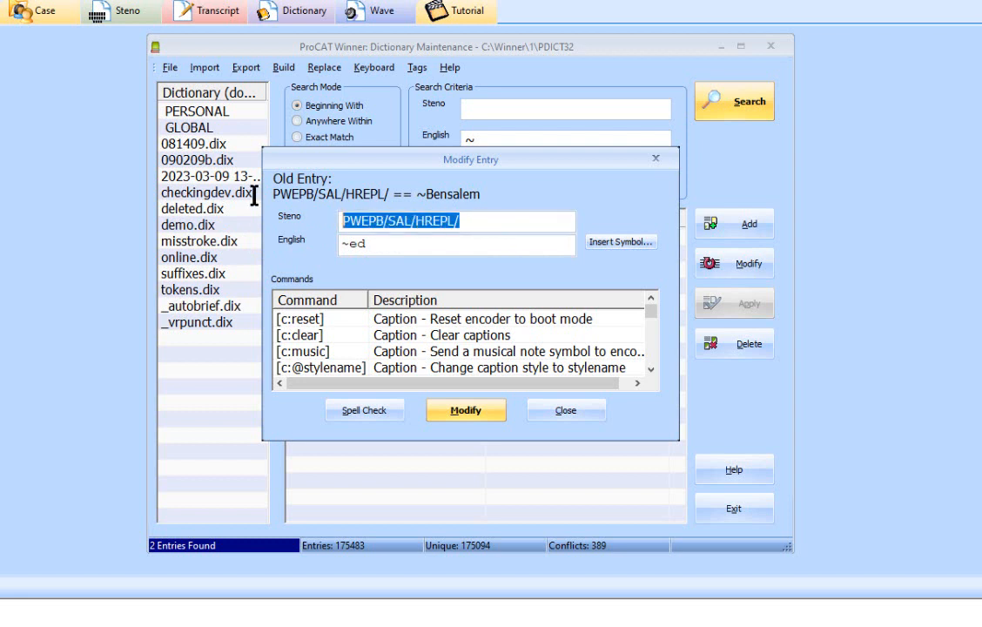
{"action": "type", "text": "-D"}
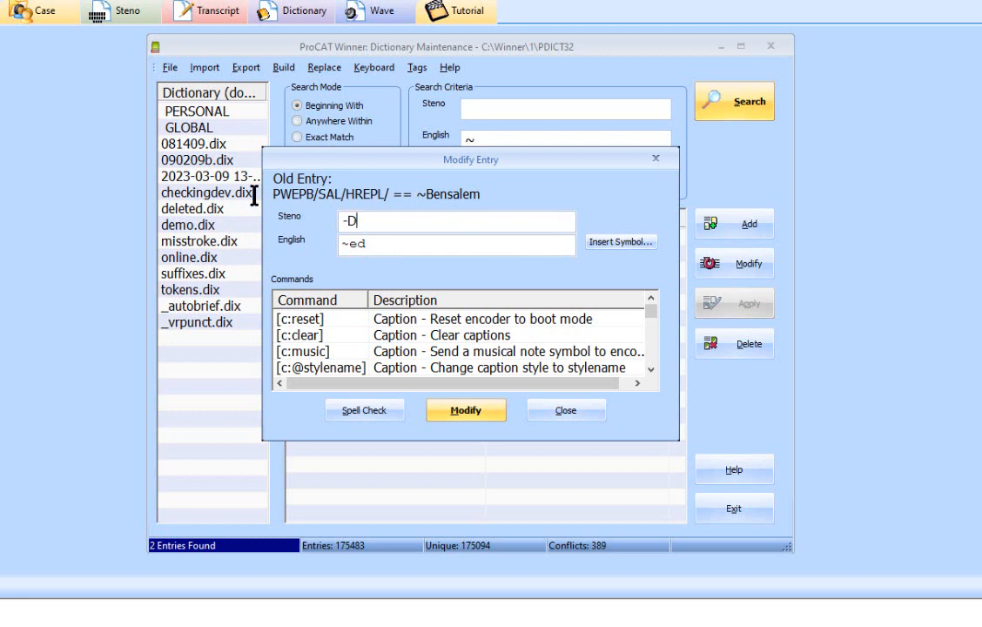
{"action": "left_click", "coordinate": [465, 412]}
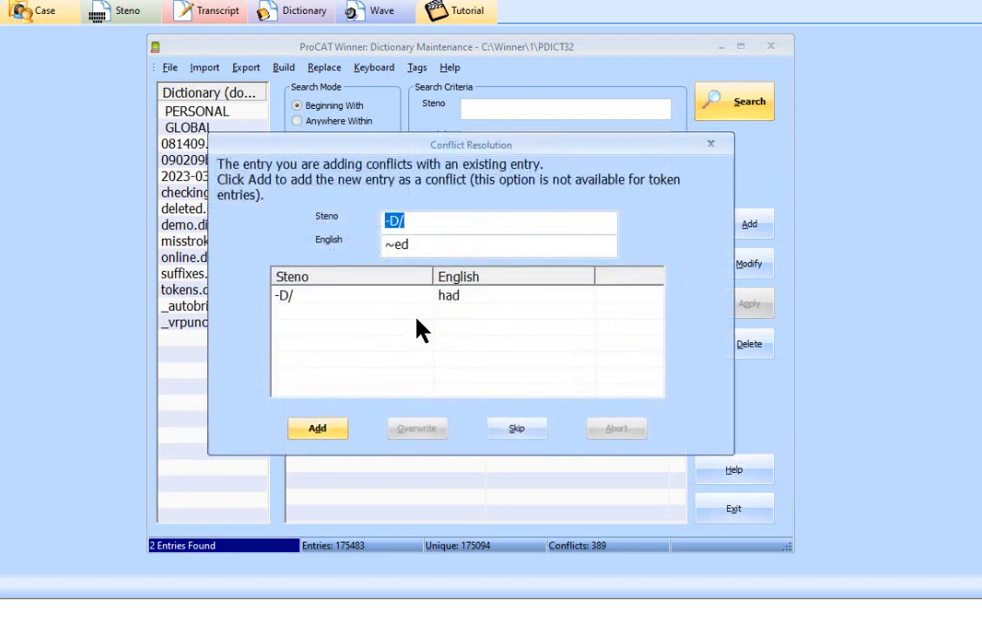
{"action": "left_click", "coordinate": [407, 295]}
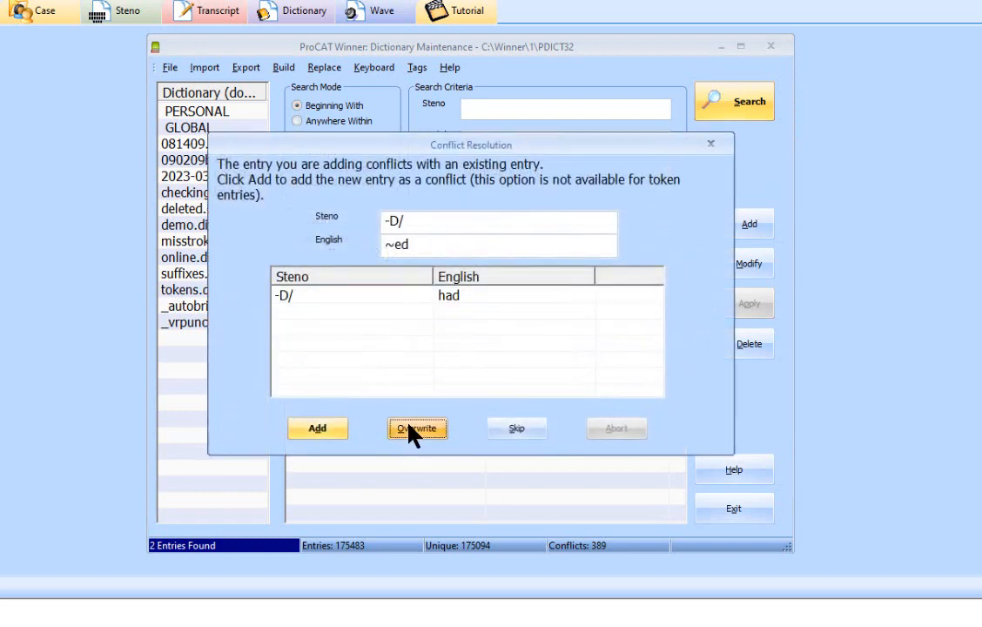
{"action": "left_click", "coordinate": [409, 427]}
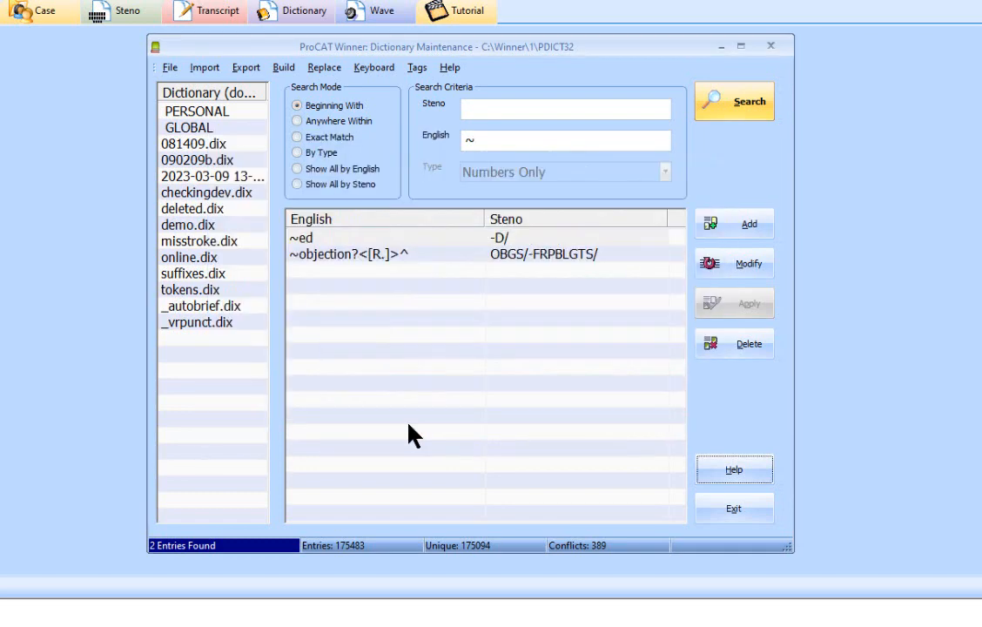
Select the ~ed entry and run Fix Morph Entries on the dictionary.
{"action": "left_click", "coordinate": [302, 237]}
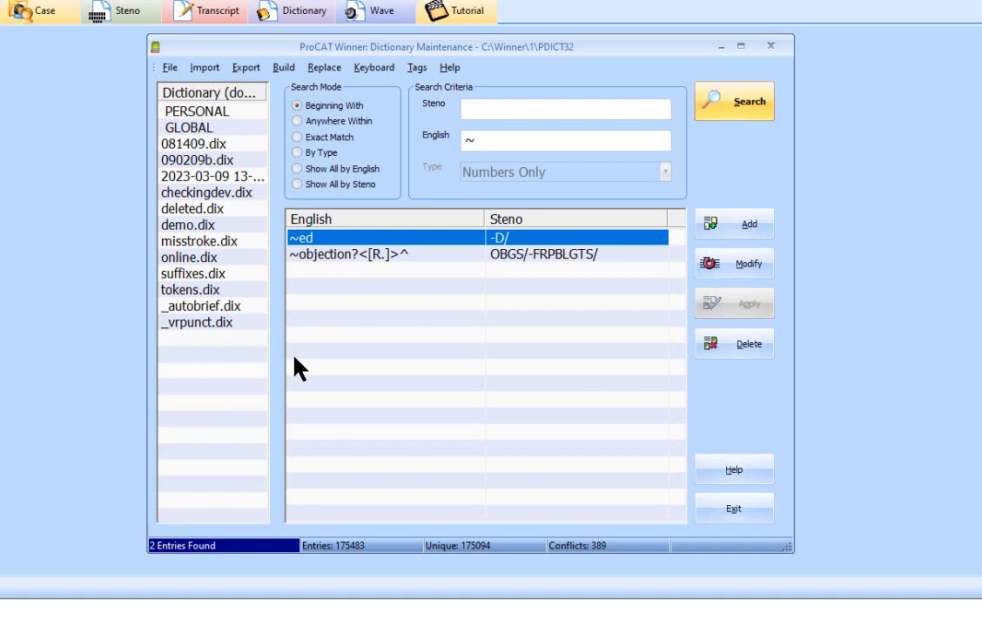
{"action": "left_click", "coordinate": [171, 70]}
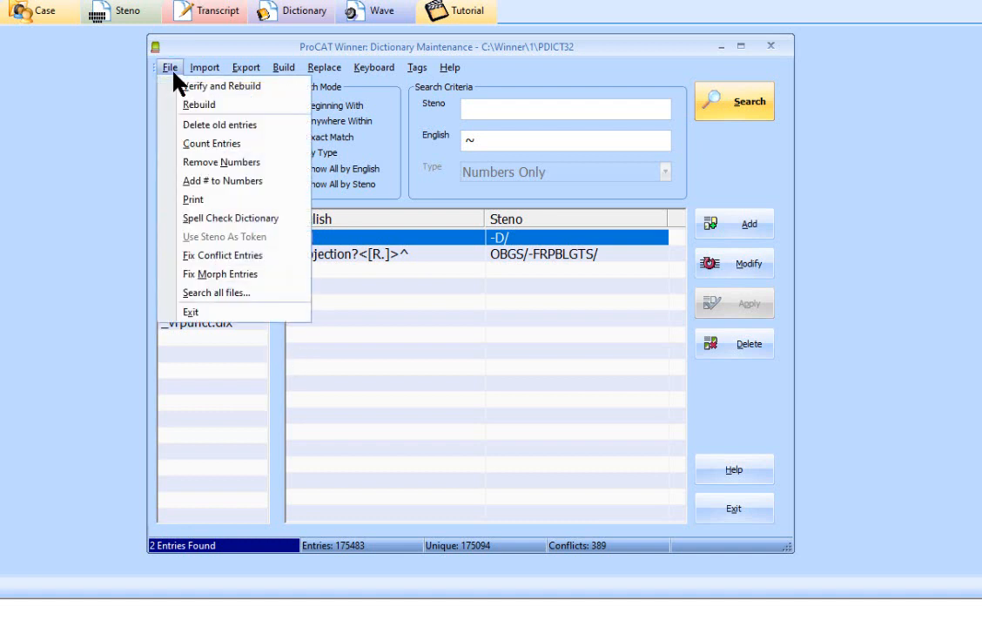
{"action": "left_click", "coordinate": [173, 272]}
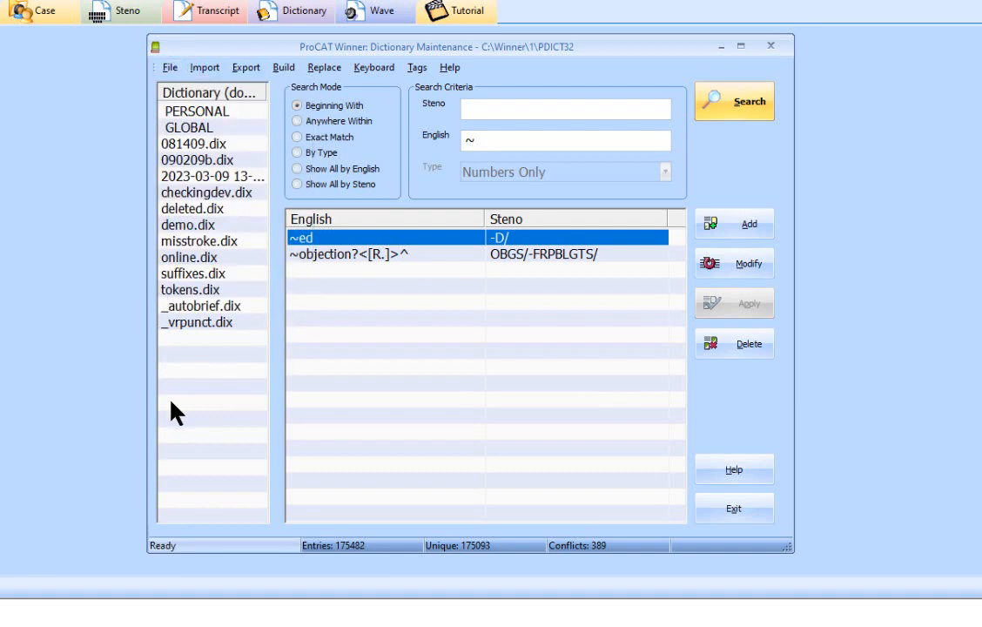
{"action": "left_click", "coordinate": [170, 72]}
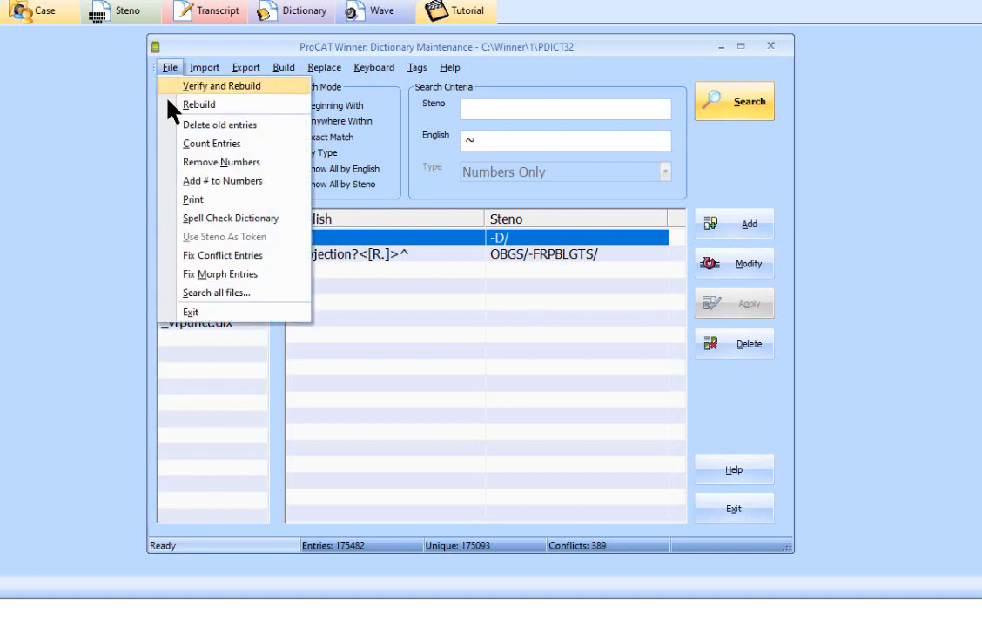
{"action": "left_click", "coordinate": [219, 274]}
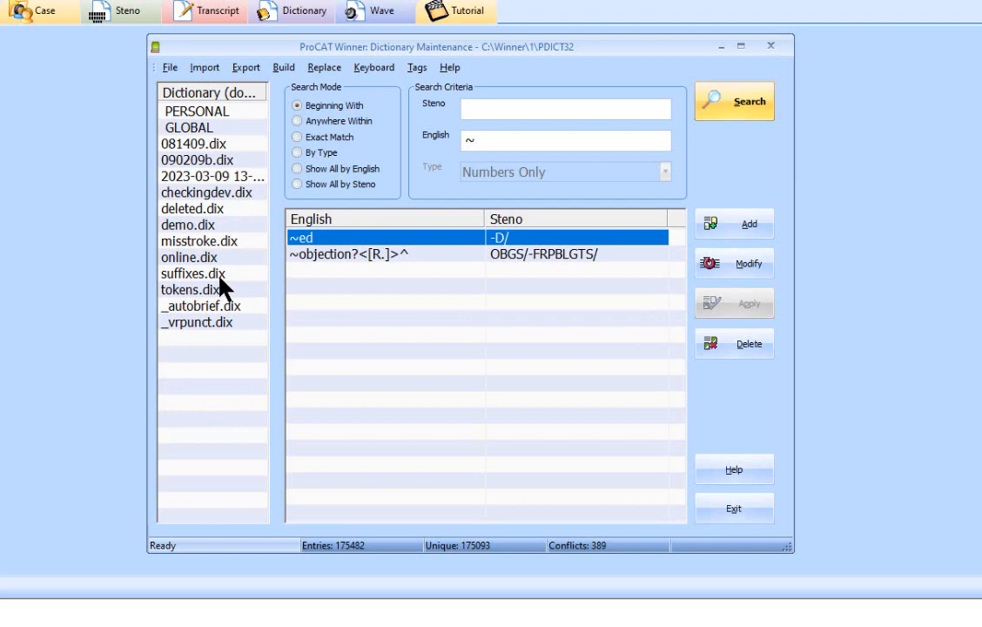
Modify the -D/ entry so that its English text is [m:ed].
{"action": "double_click", "coordinate": [344, 251]}
{"action": "left_click", "coordinate": [377, 243]}
{"action": "left_click_drag", "start_coordinate": [377, 244], "coordinate": [318, 247]}
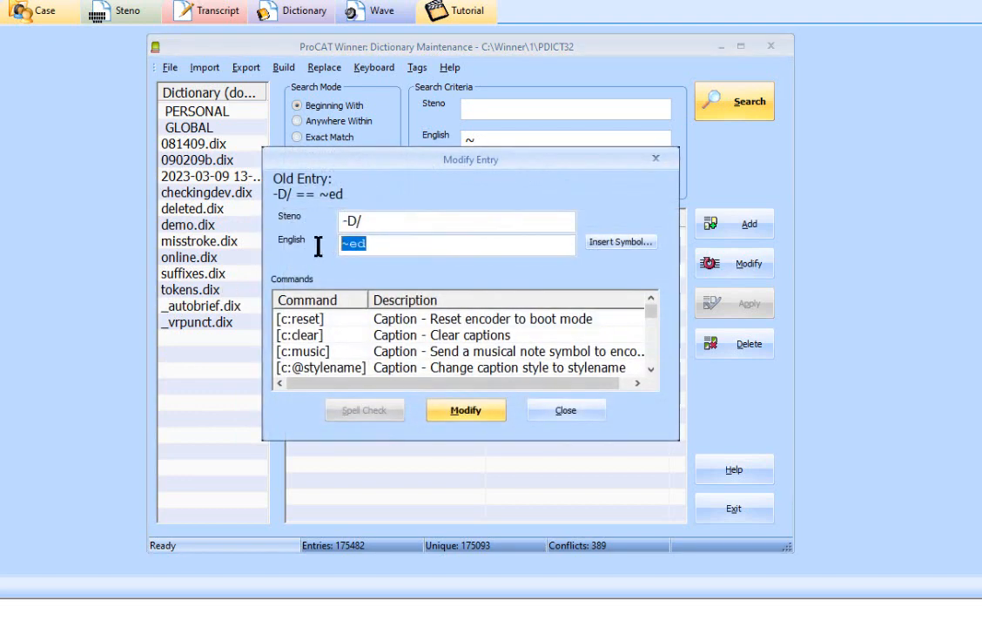
{"action": "type", "text": "["}
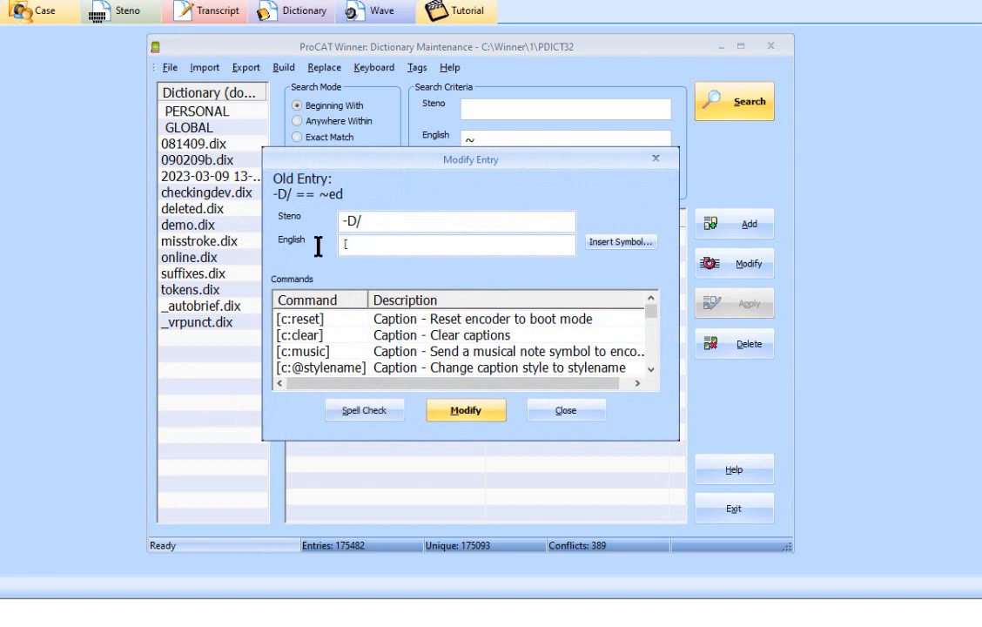
{"action": "type", "text": "m:ed]"}
{"action": "key", "text": "Return"}
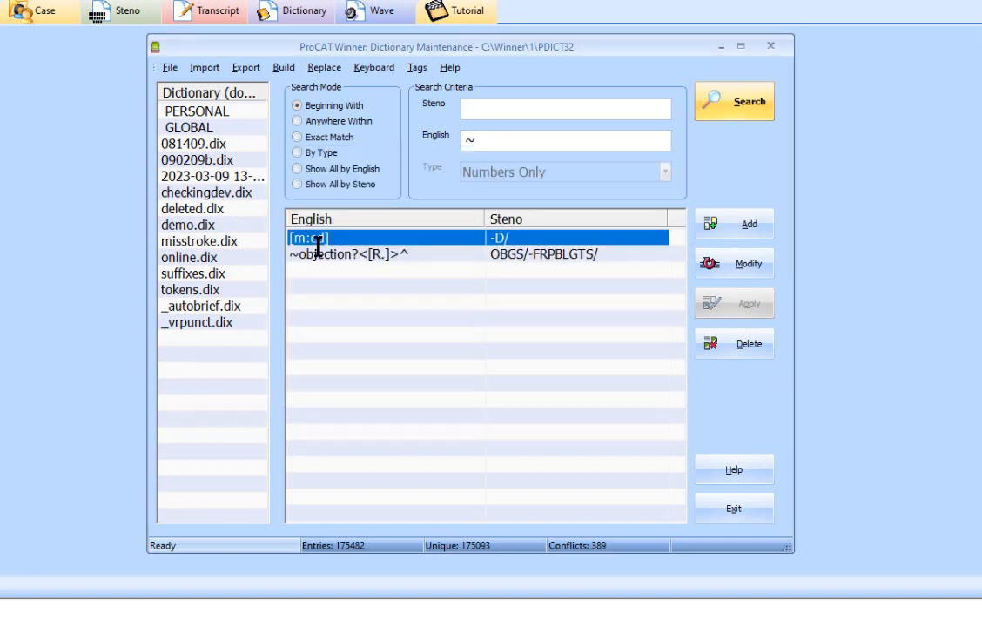
Search all dictionary files for the exact English entry "the", look through the results by file, and close them.
{"action": "left_click", "coordinate": [170, 67]}
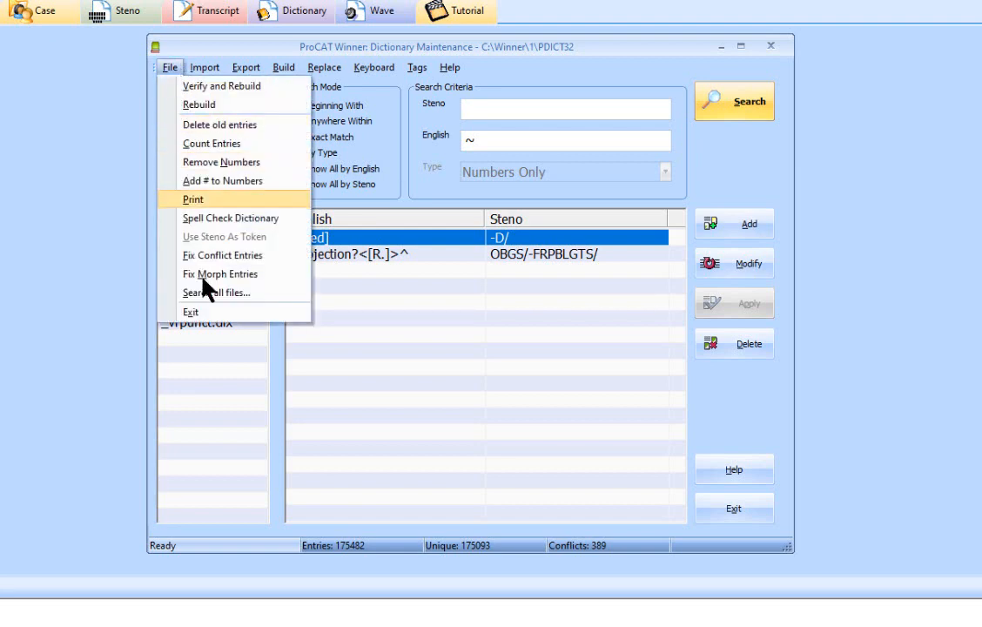
{"action": "left_click", "coordinate": [209, 296]}
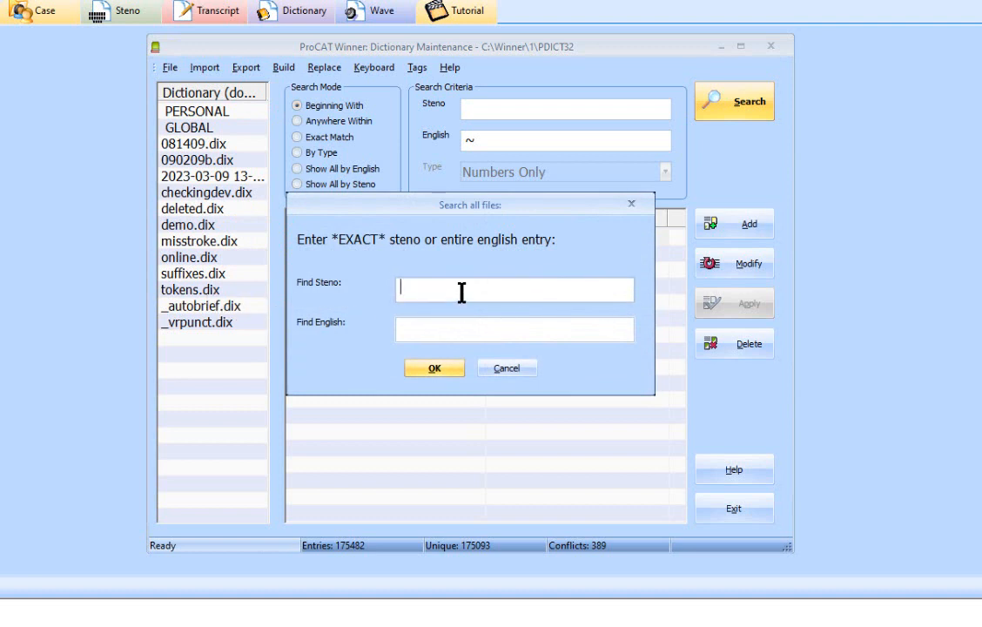
{"action": "left_click", "coordinate": [452, 326]}
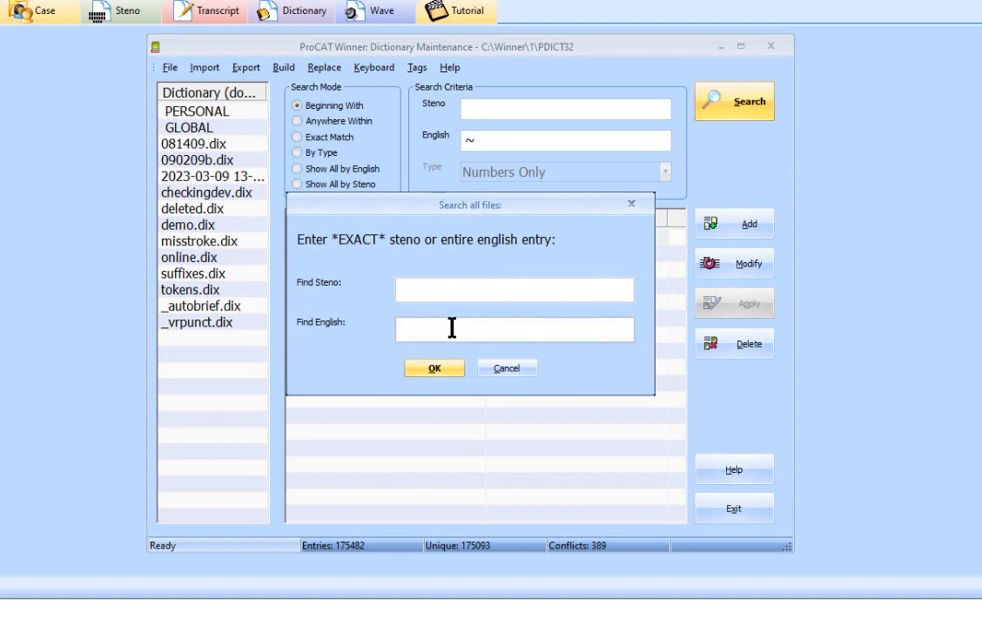
{"action": "type", "text": "the"}
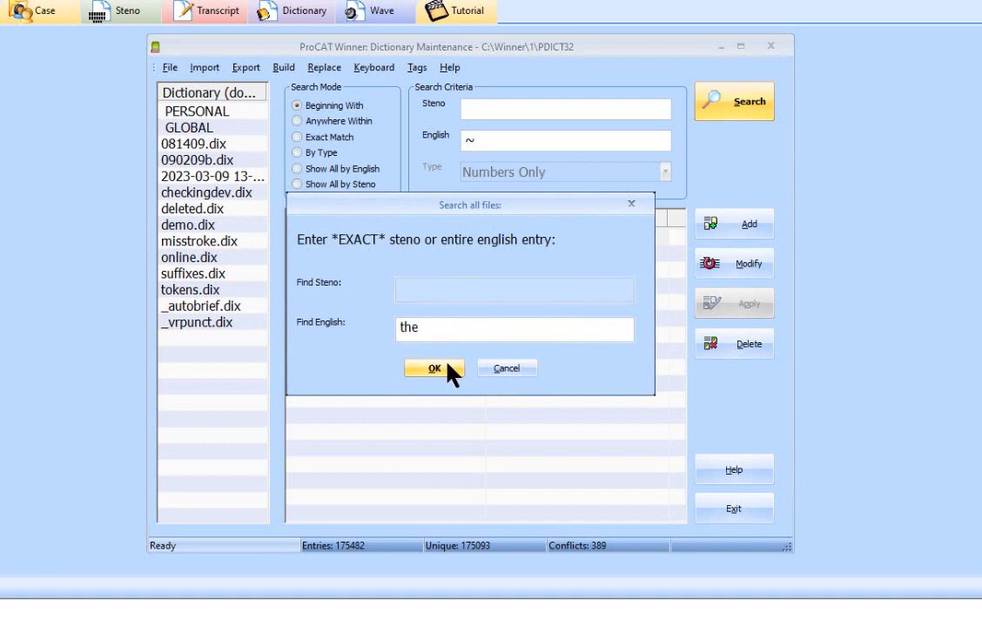
{"action": "left_click", "coordinate": [448, 364]}
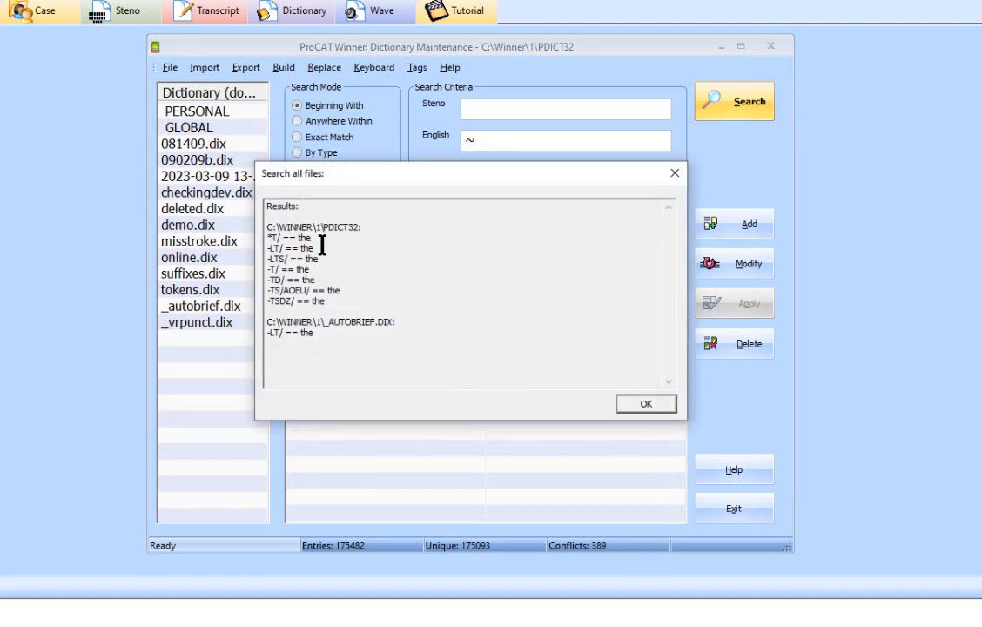
{"action": "left_click_drag", "start_coordinate": [329, 228], "coordinate": [376, 234]}
{"action": "left_click", "coordinate": [378, 229]}
{"action": "left_click_drag", "start_coordinate": [271, 332], "coordinate": [390, 331]}
{"action": "left_click", "coordinate": [634, 402]}
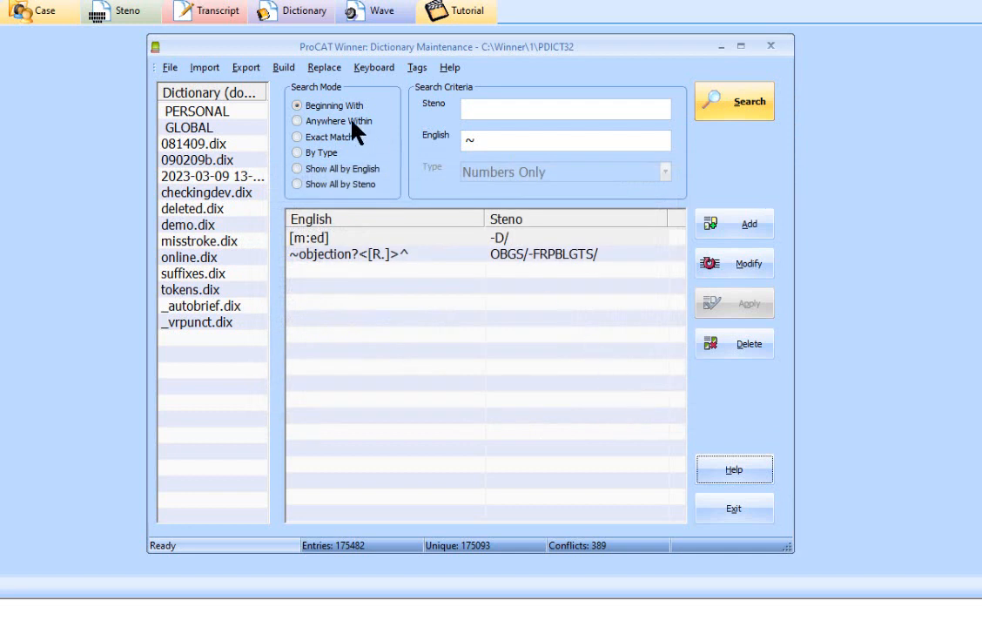
{"action": "left_click", "coordinate": [196, 69]}
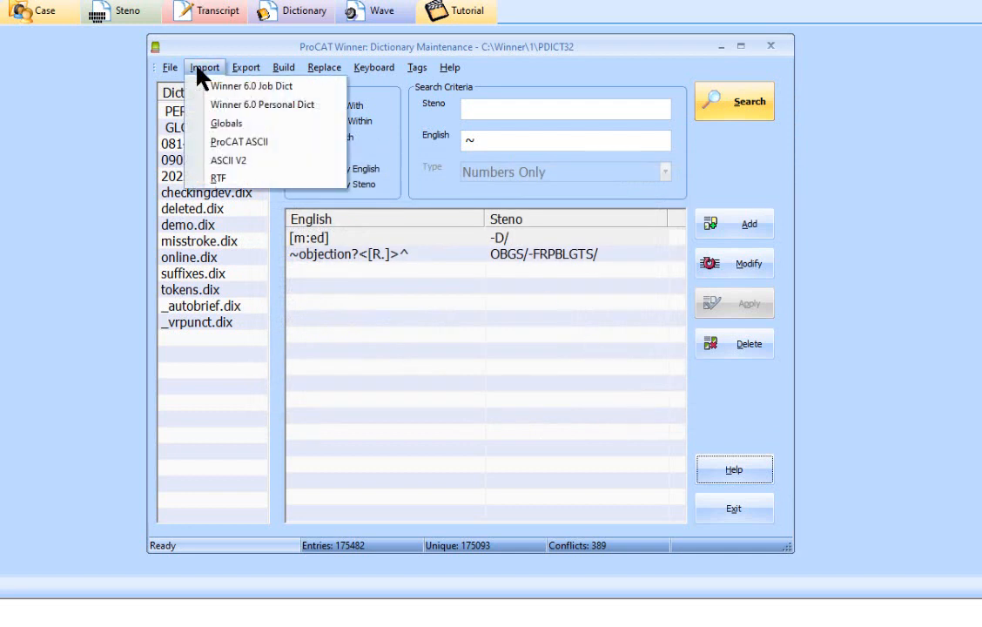
{"action": "left_click", "coordinate": [197, 68]}
{"action": "left_click", "coordinate": [244, 67]}
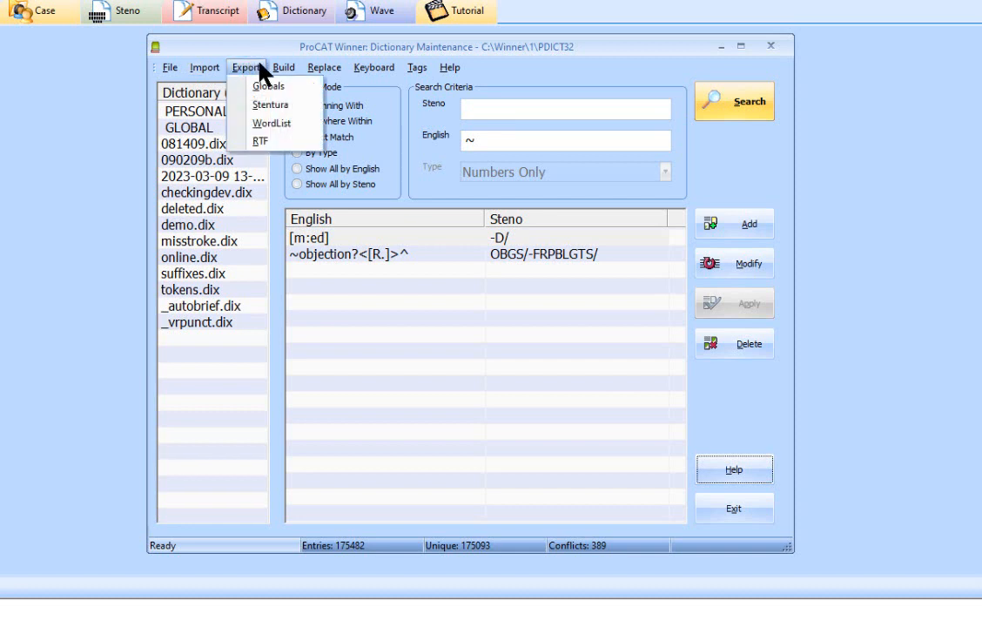
{"action": "left_click", "coordinate": [257, 68]}
Open the Dictionary Builder, choose the Numbers.txt wordlist, and close the builder without connecting a writer.
{"action": "left_click", "coordinate": [281, 70]}
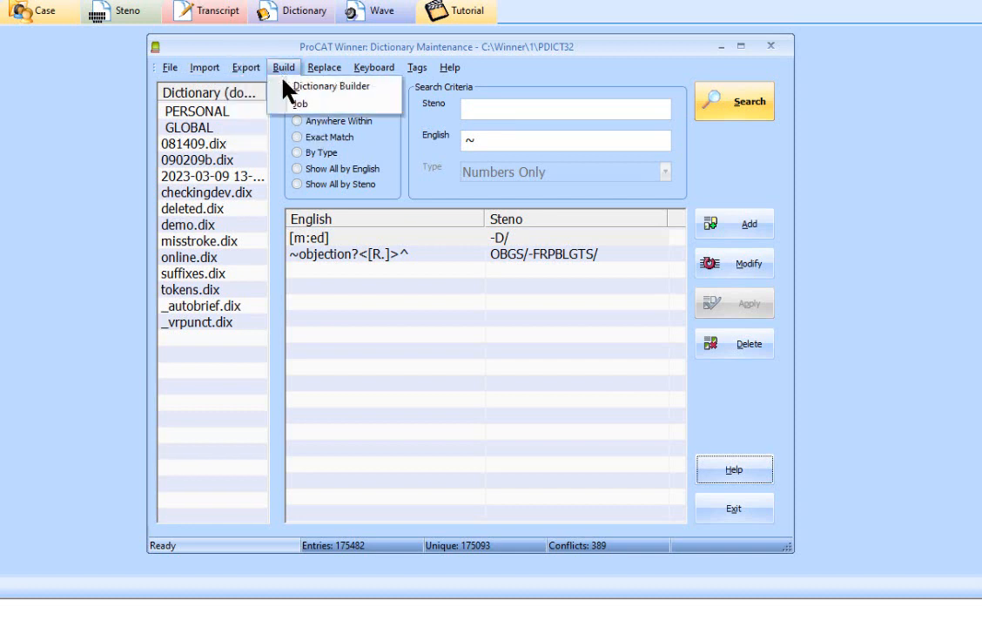
{"action": "left_click", "coordinate": [287, 89]}
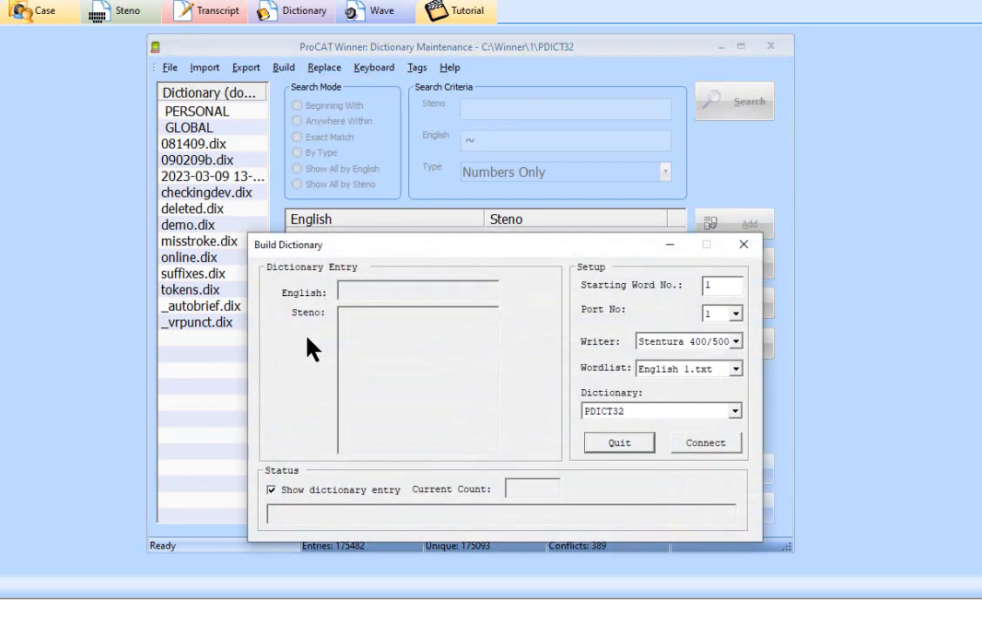
{"action": "left_click", "coordinate": [740, 371]}
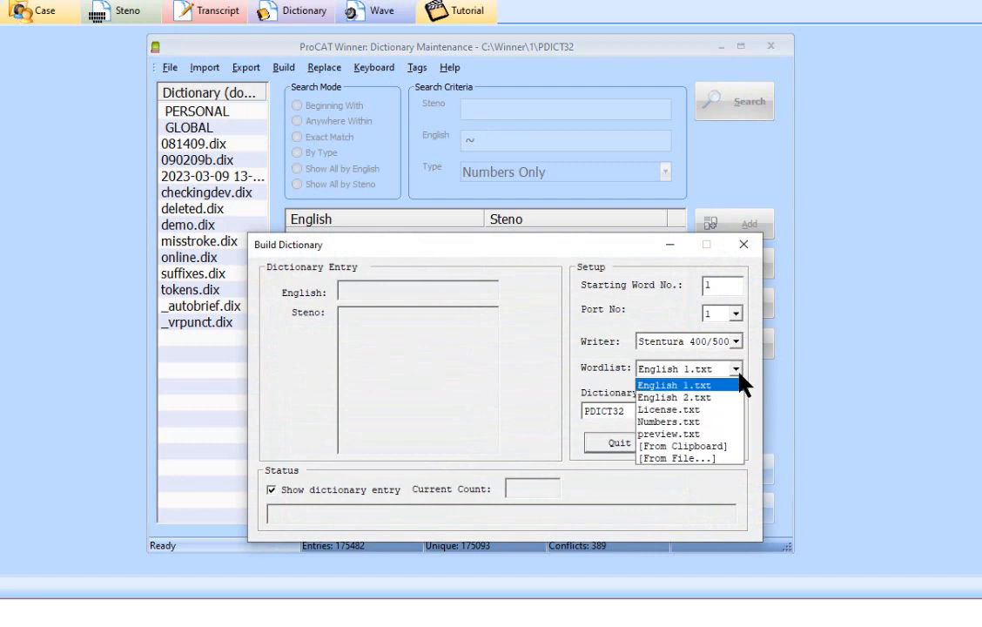
{"action": "left_click", "coordinate": [722, 423]}
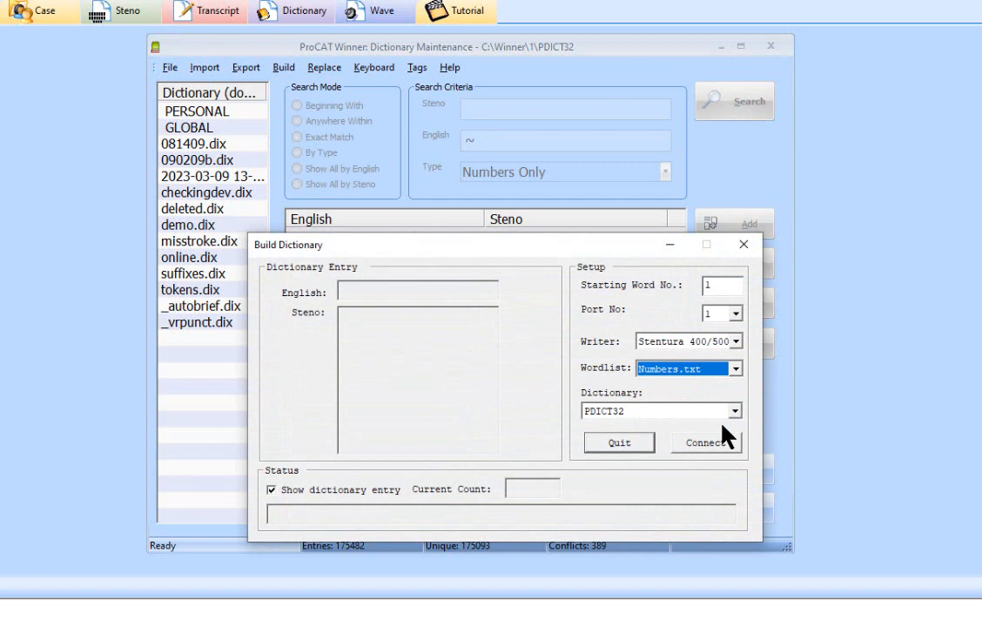
{"action": "left_click", "coordinate": [750, 243]}
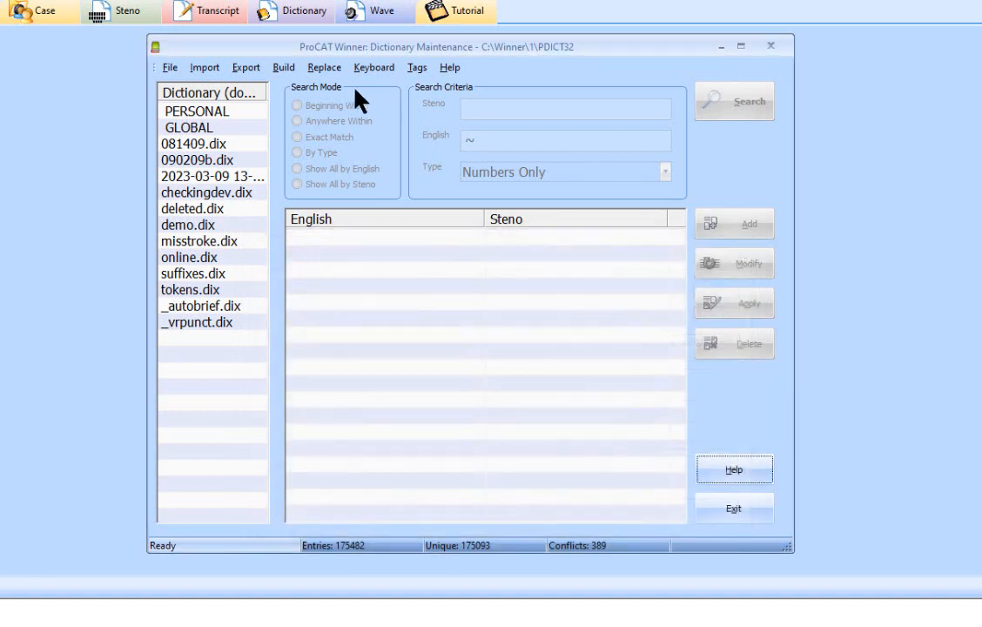
Build a new job dictionary named after the California case and select it in the dictionary list.
{"action": "left_click", "coordinate": [284, 68]}
{"action": "left_click", "coordinate": [293, 102]}
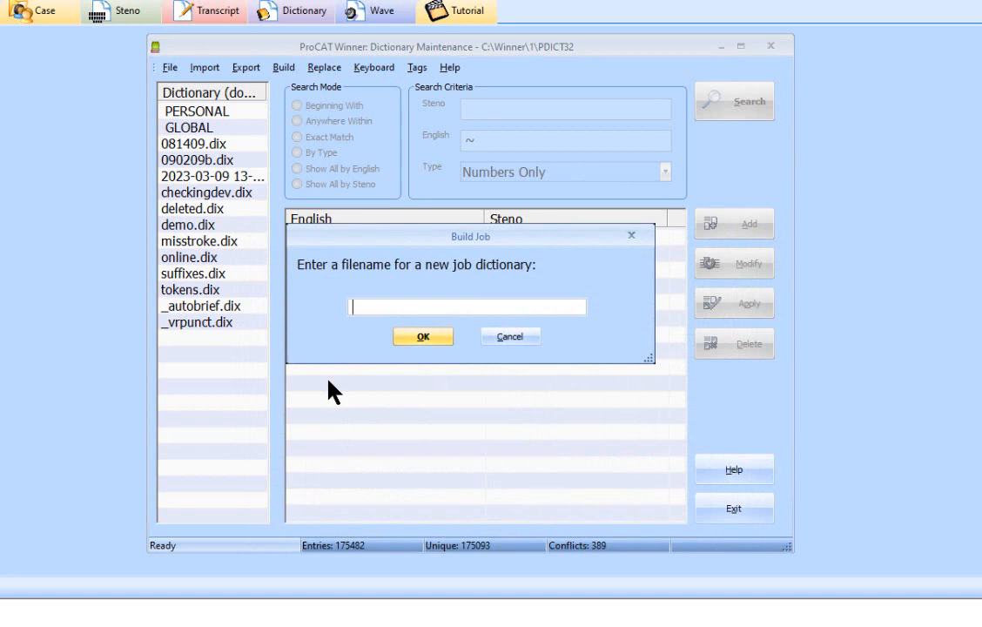
{"action": "type", "text": "California v Lisa"}
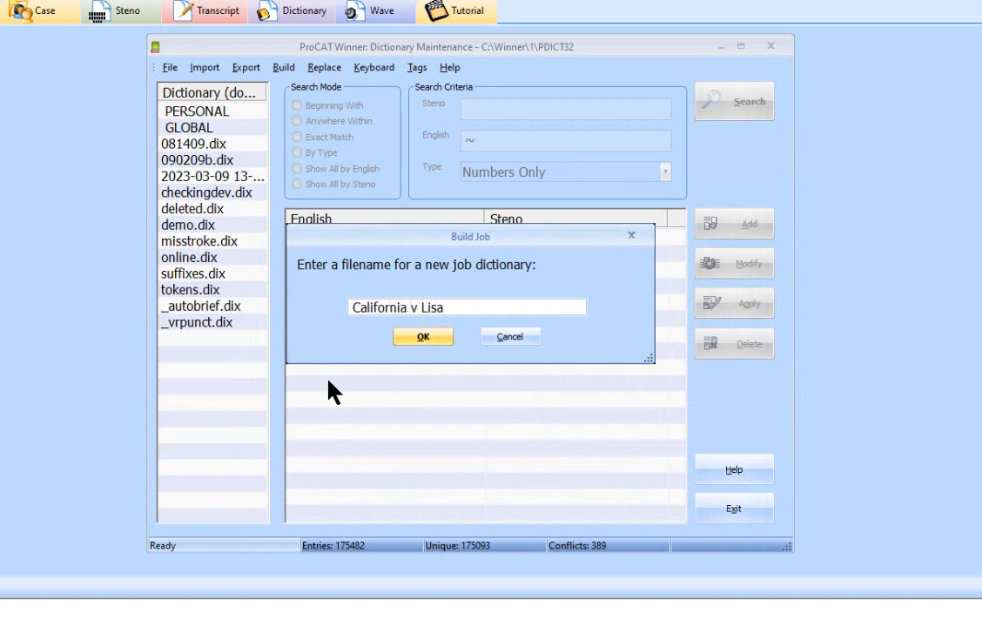
{"action": "left_click", "coordinate": [410, 336]}
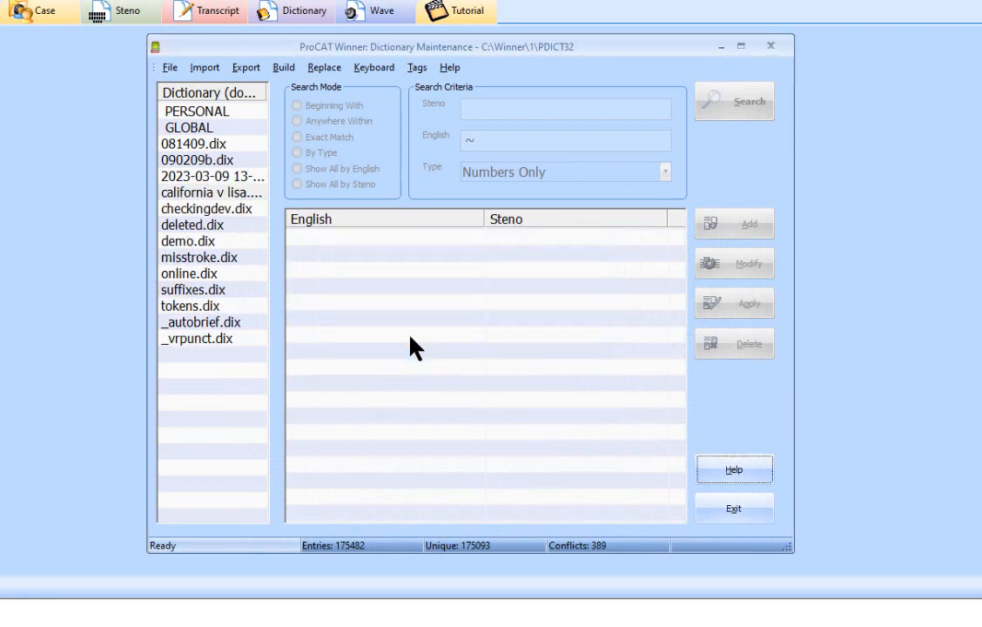
{"action": "left_click", "coordinate": [195, 197]}
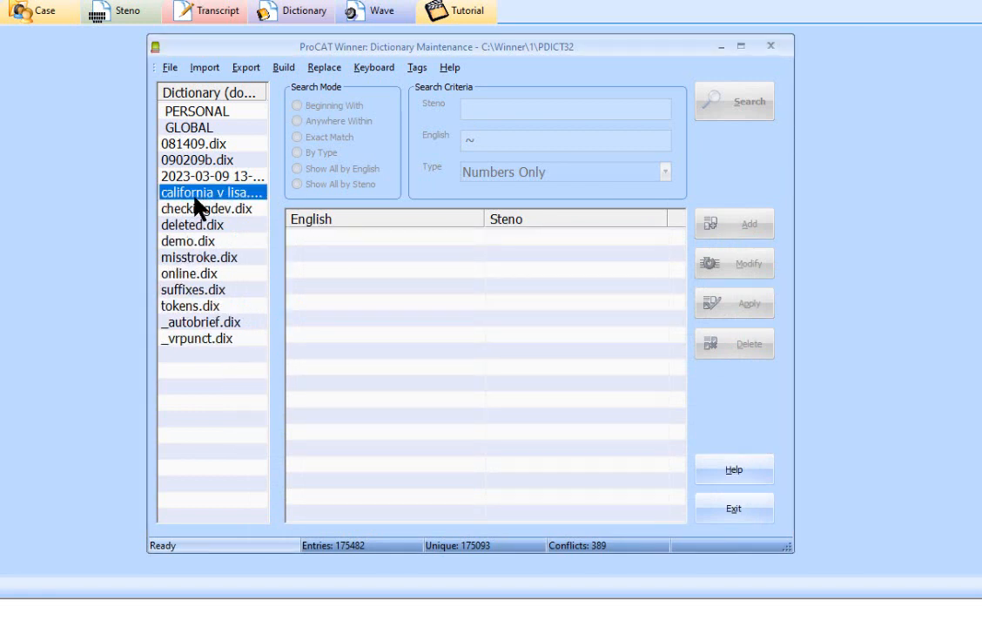
Open the PERSONAL dictionary and search its English text for "[q" using the Anywhere Within mode.
{"action": "left_click", "coordinate": [325, 70]}
{"action": "left_click", "coordinate": [251, 112]}
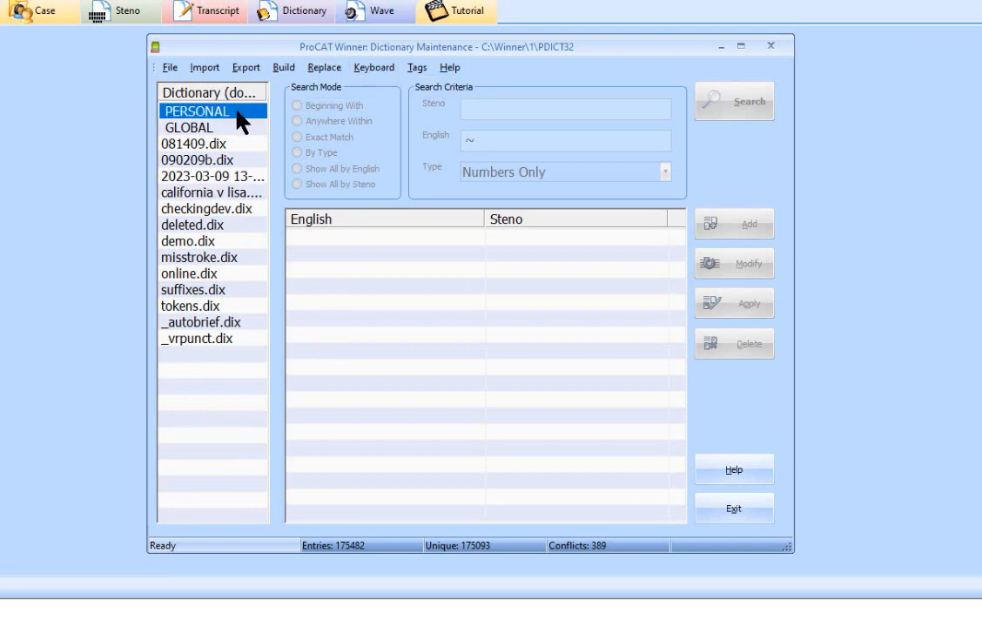
{"action": "double_click", "coordinate": [404, 269]}
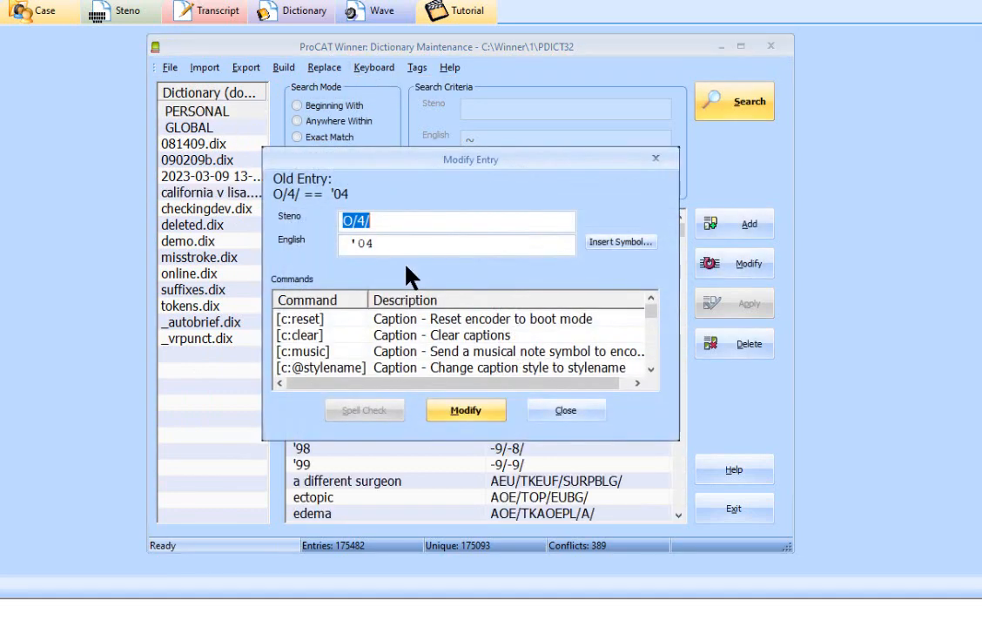
{"action": "left_click", "coordinate": [529, 407]}
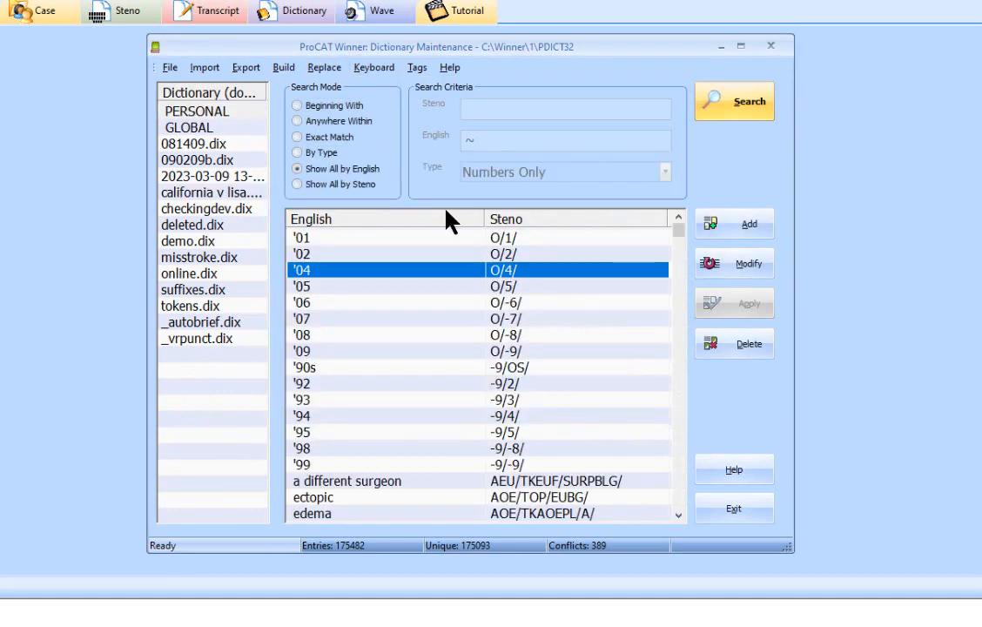
{"action": "left_click", "coordinate": [337, 123]}
{"action": "left_click_drag", "start_coordinate": [488, 135], "coordinate": [443, 139]}
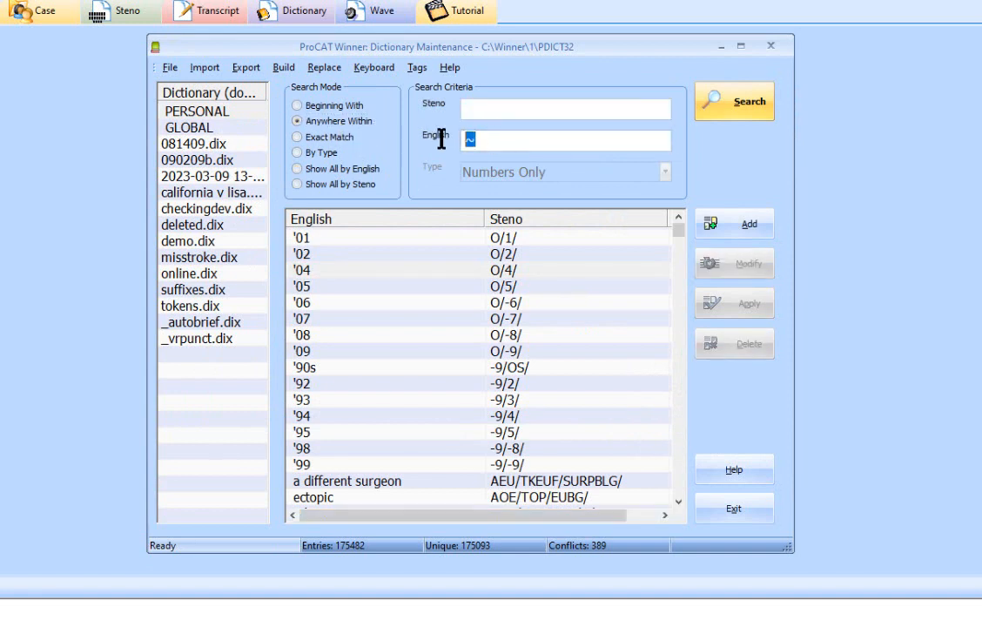
{"action": "type", "text": "[q"}
{"action": "key", "text": "Return"}
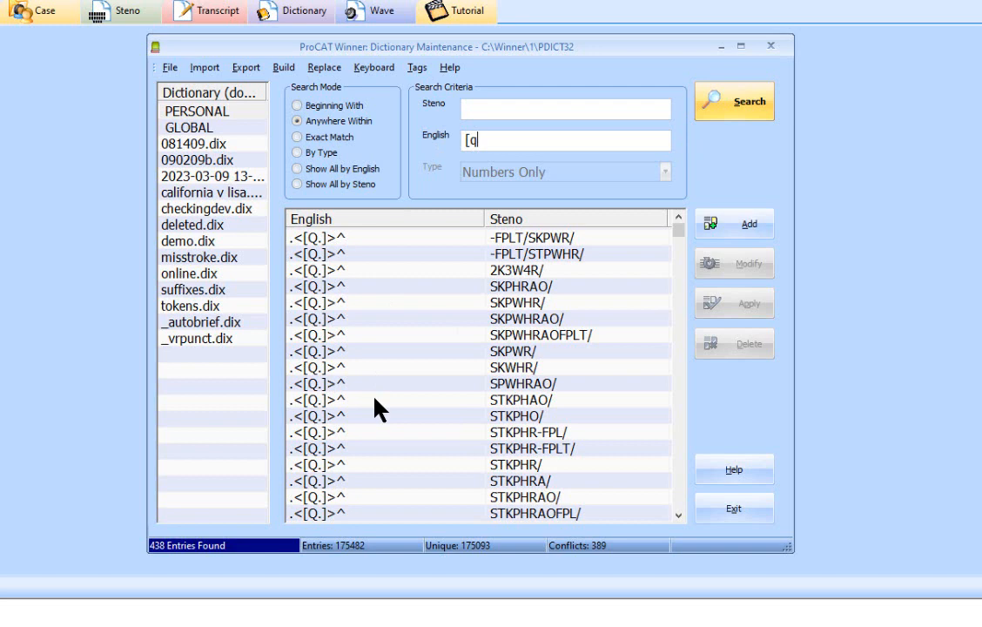
Copy the [Q.] code from the English text of the -FPLT/SKPWR/ entry and close the entry without modifying it.
{"action": "double_click", "coordinate": [367, 237]}
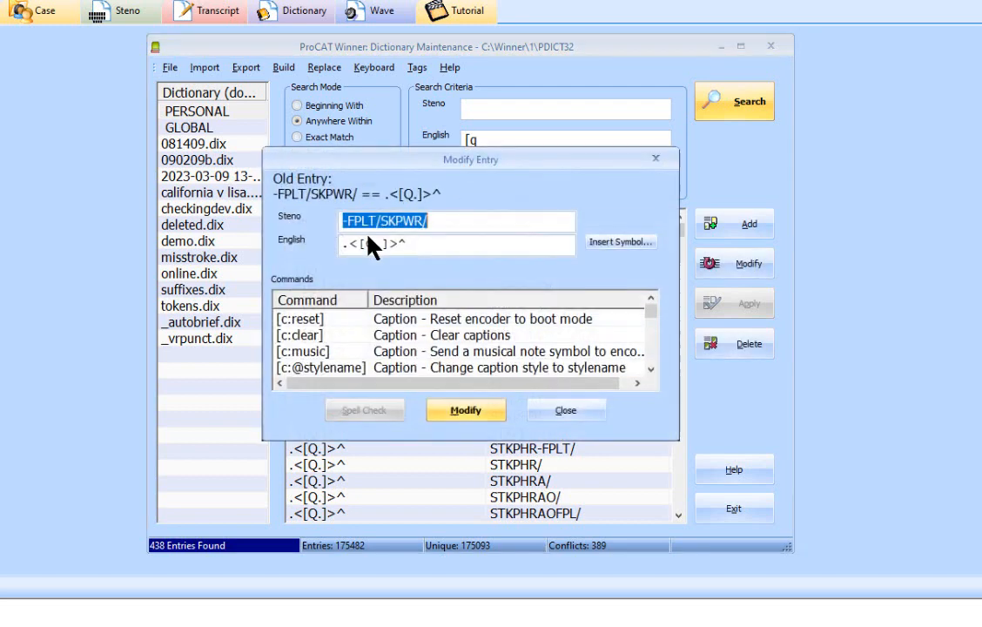
{"action": "left_click_drag", "start_coordinate": [360, 243], "coordinate": [389, 243]}
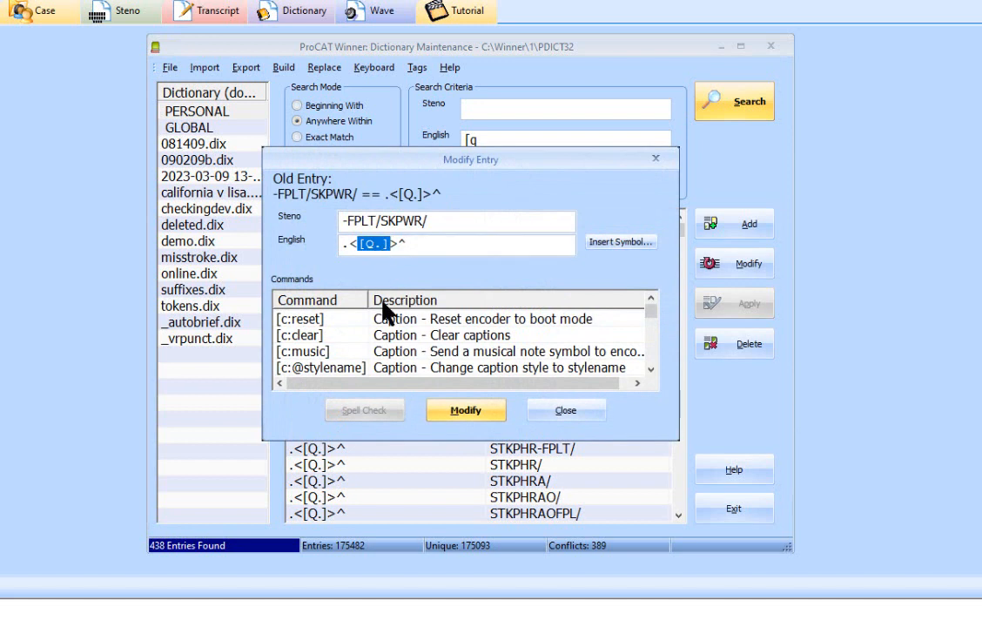
{"action": "right_click", "coordinate": [374, 244]}
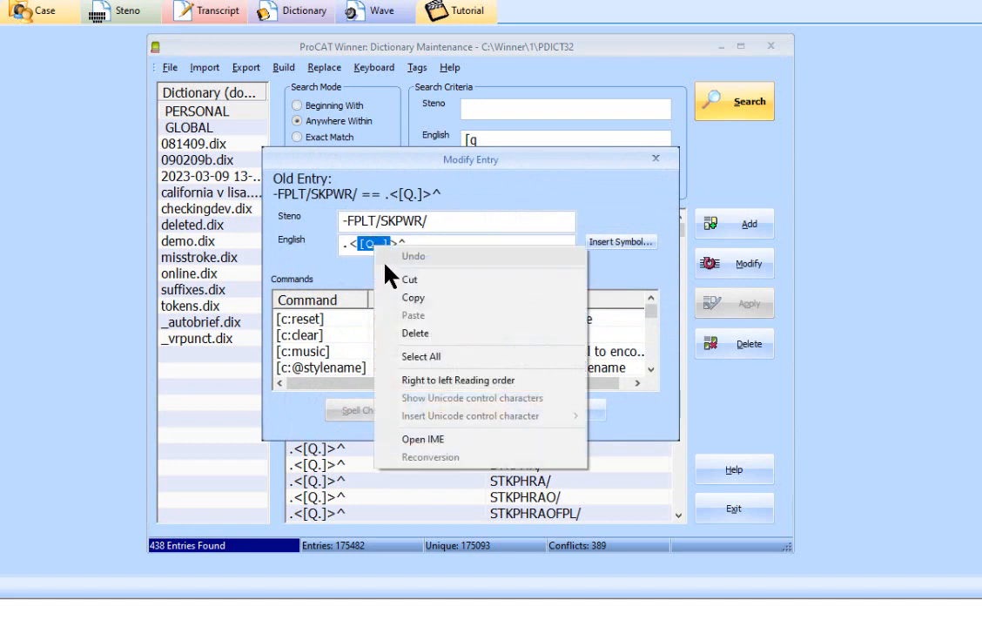
{"action": "left_click", "coordinate": [397, 299]}
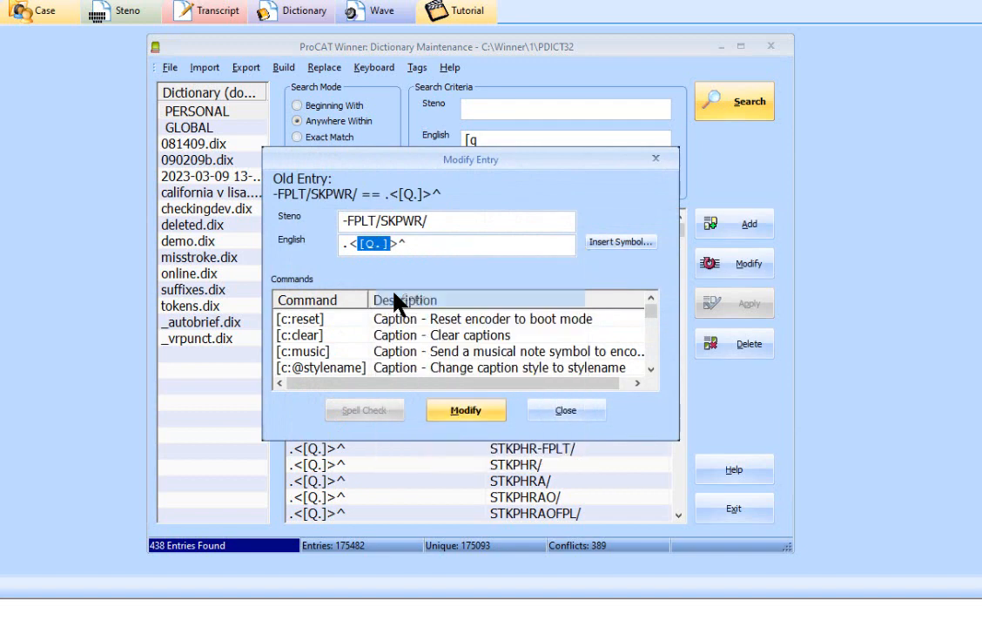
{"action": "left_click", "coordinate": [563, 413]}
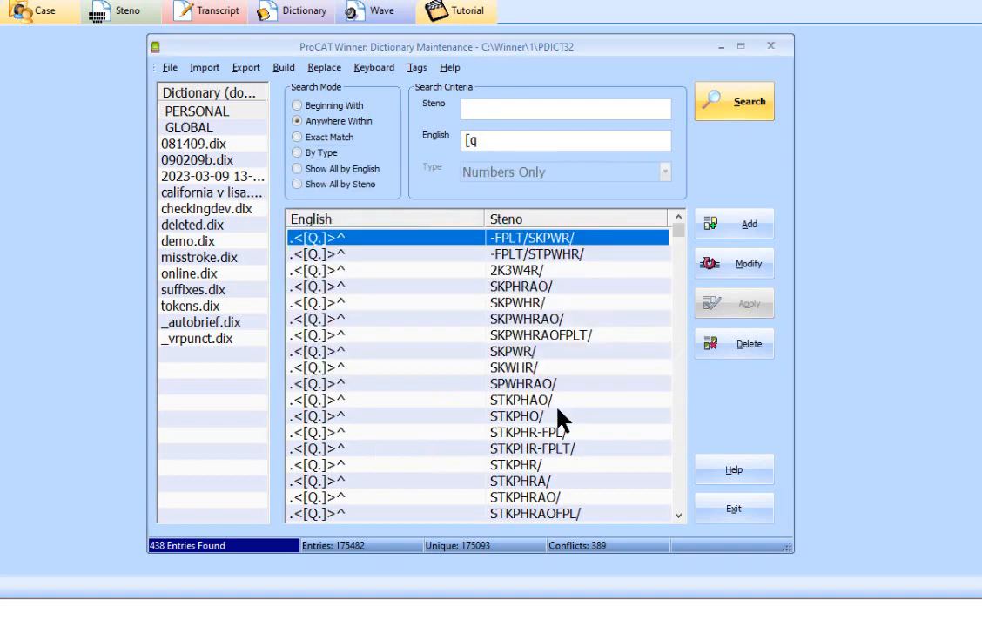
Run English Find and Replace on the PERSONAL dictionary to replace every [Q.] with [Q].
{"action": "left_click", "coordinate": [326, 70]}
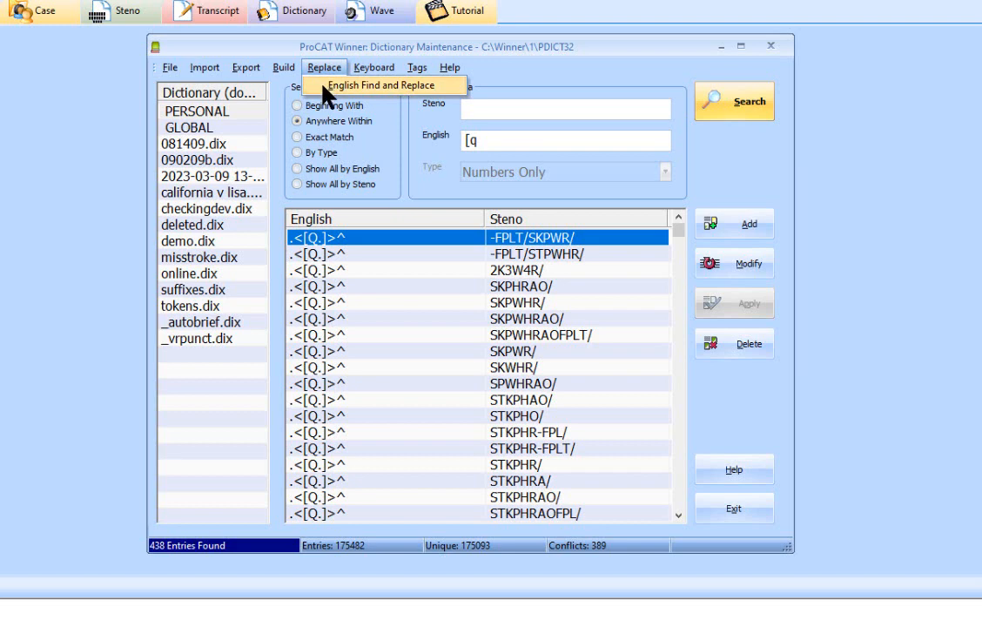
{"action": "left_click", "coordinate": [324, 86]}
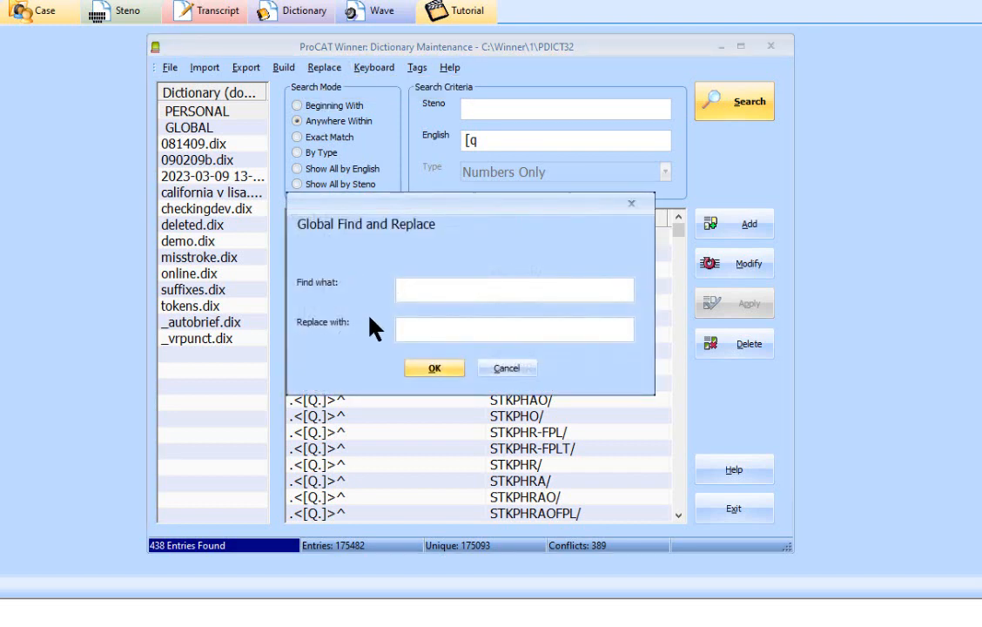
{"action": "right_click", "coordinate": [456, 292]}
{"action": "left_click", "coordinate": [493, 361]}
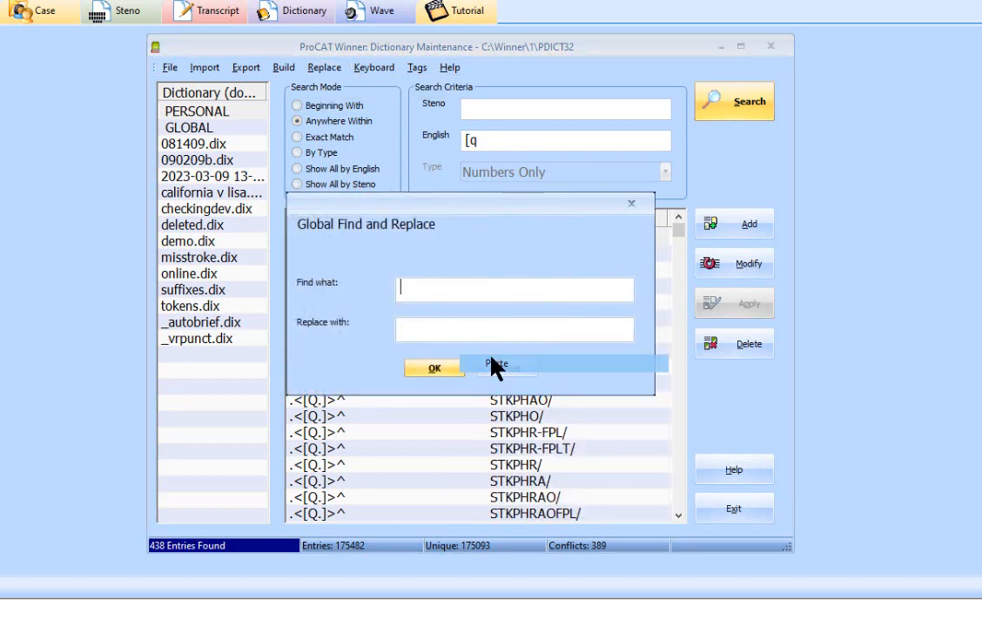
{"action": "right_click", "coordinate": [466, 322]}
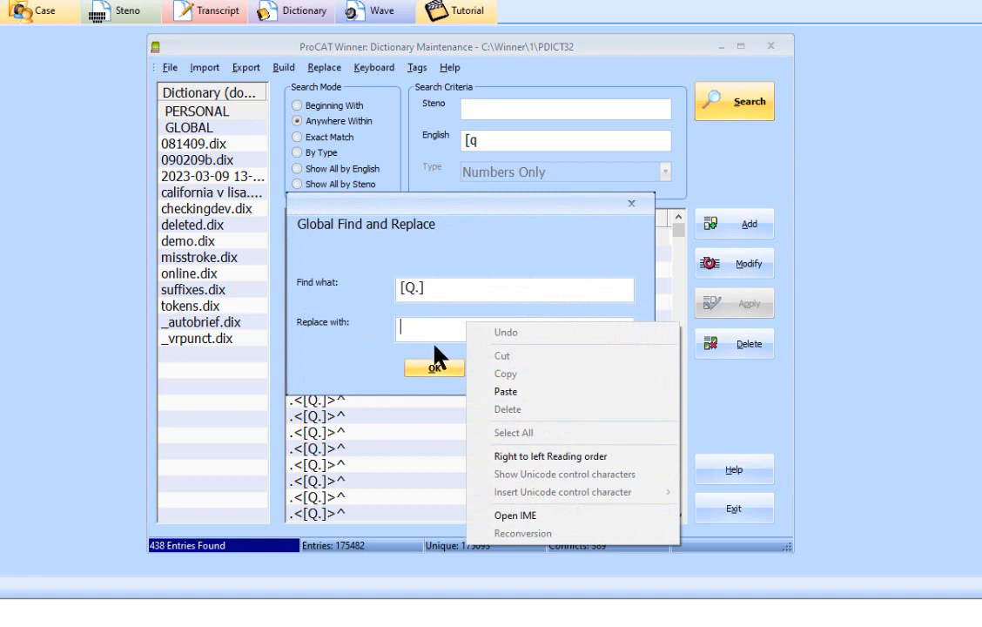
{"action": "left_click", "coordinate": [500, 392]}
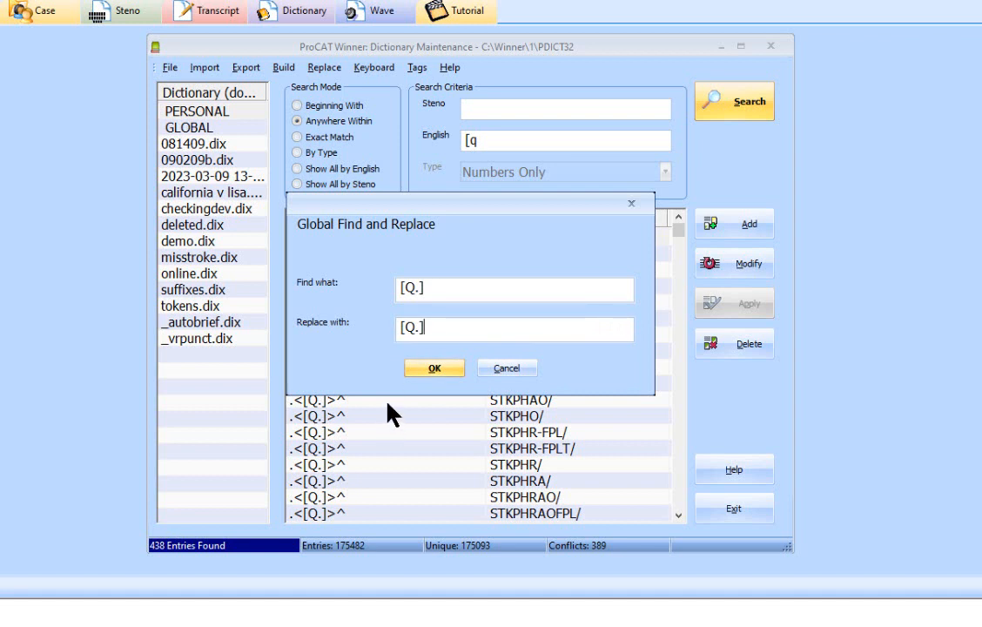
{"action": "key", "text": "Left"}
{"action": "key", "text": "BackSpace"}
{"action": "left_click", "coordinate": [435, 367]}
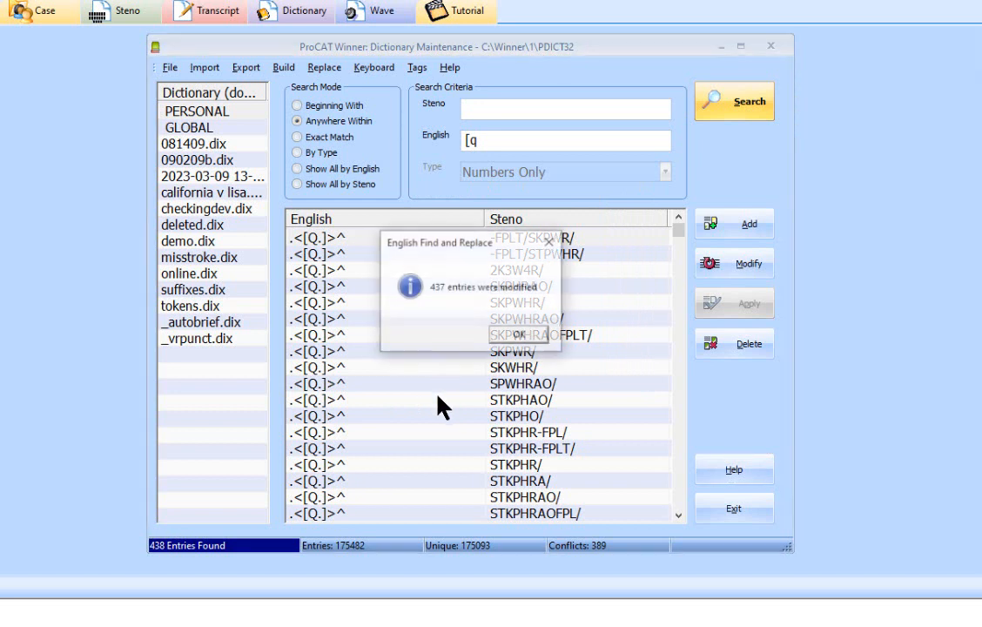
{"action": "left_click", "coordinate": [507, 340]}
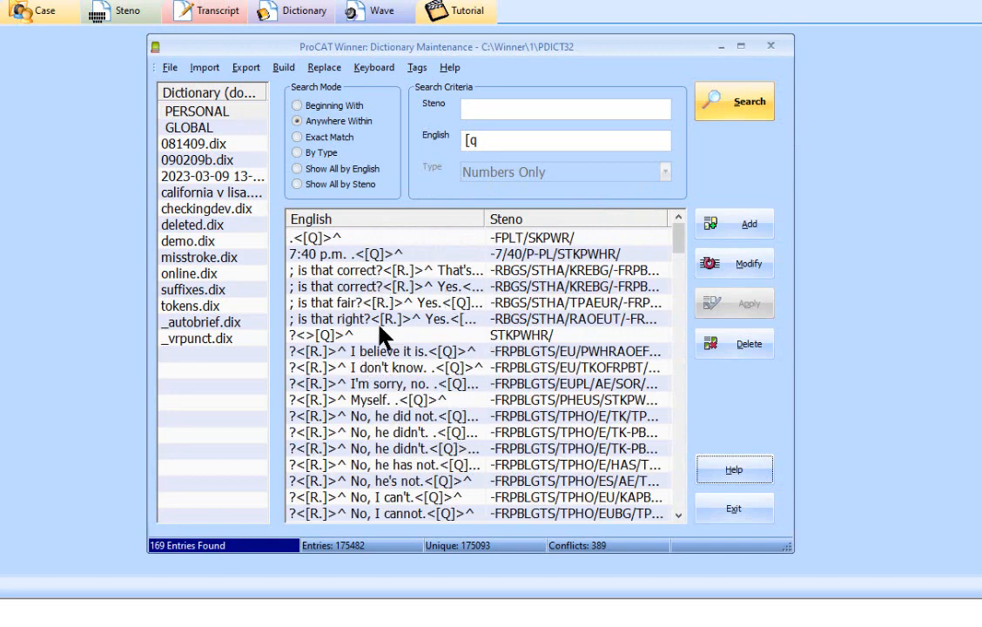
Rebuild the PERSONAL dictionary and close the rebuild dialog when the process finishes.
{"action": "left_click", "coordinate": [166, 69]}
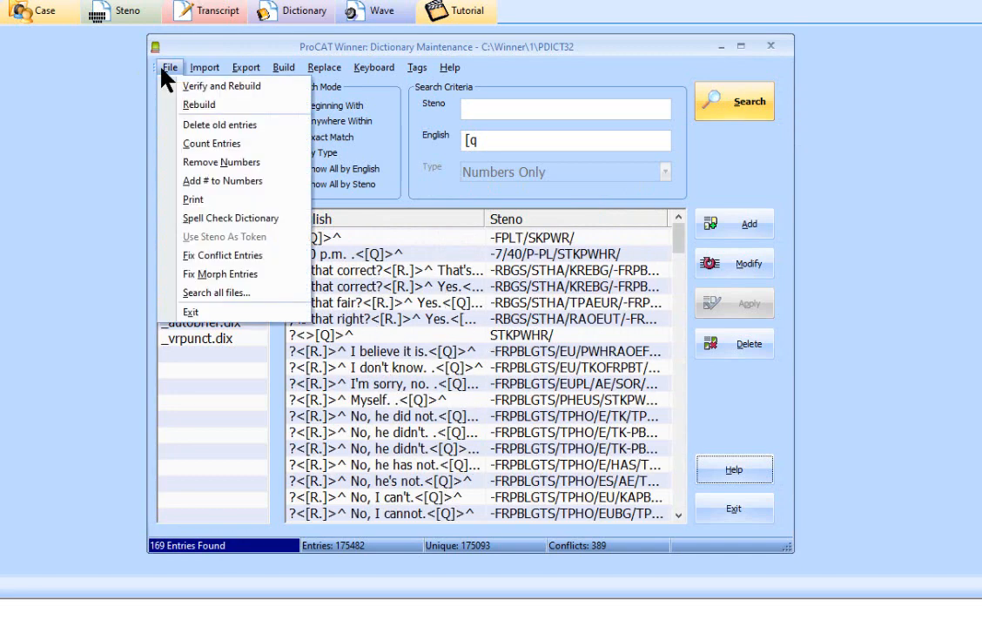
{"action": "left_click", "coordinate": [167, 113]}
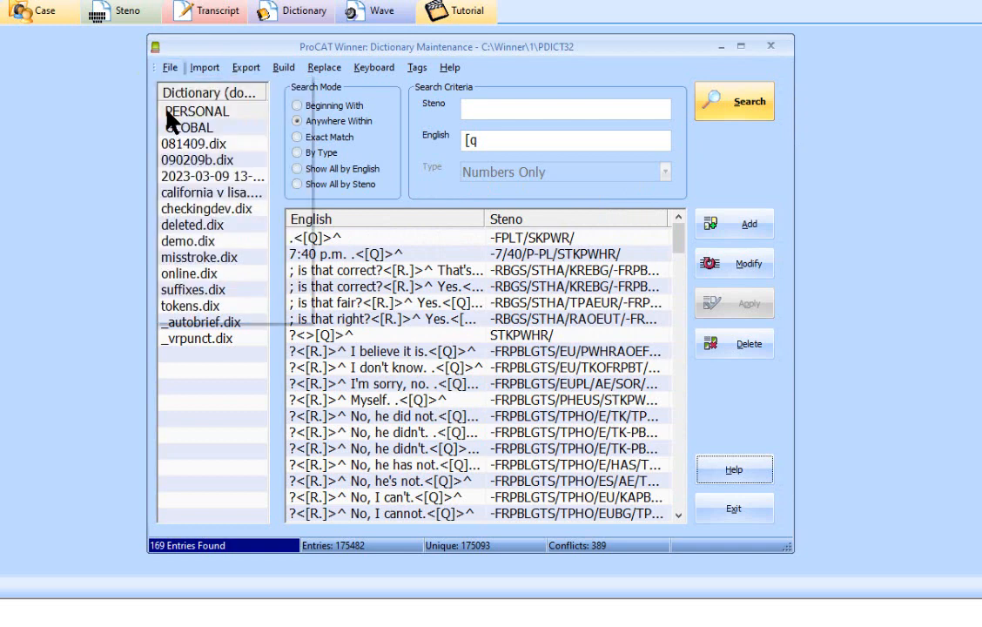
{"action": "left_click", "coordinate": [503, 353]}
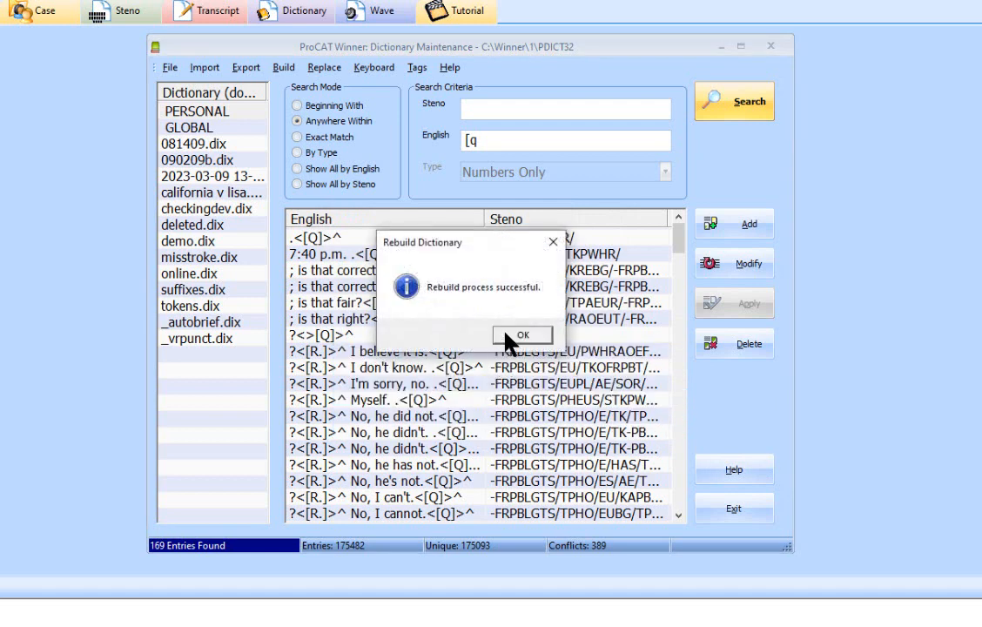
{"action": "left_click", "coordinate": [506, 334]}
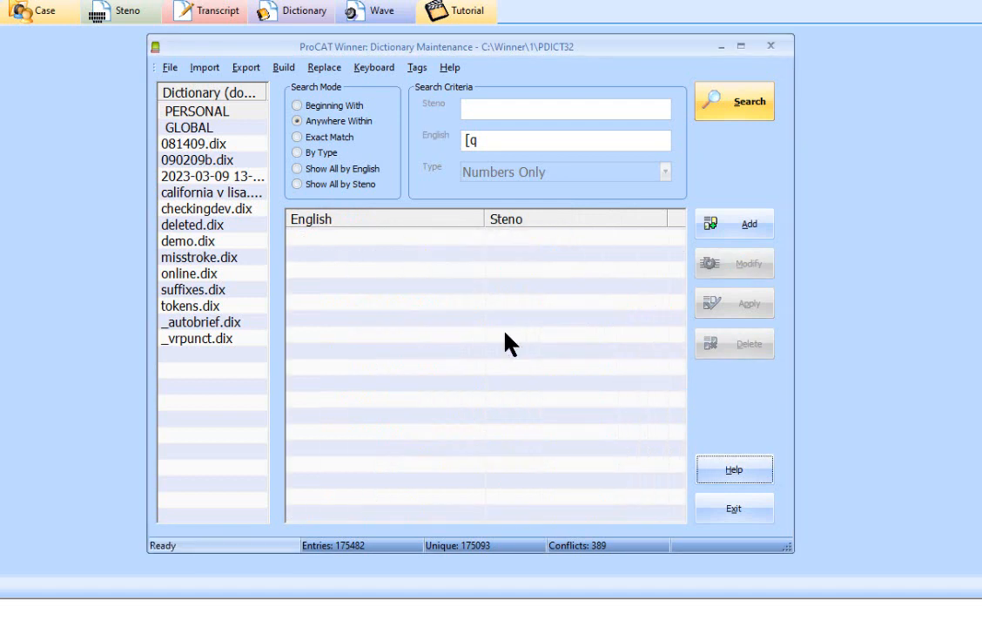
View the shorthand machine's steno keyboard chart and close it again.
{"action": "left_click", "coordinate": [382, 67]}
{"action": "left_click", "coordinate": [375, 104]}
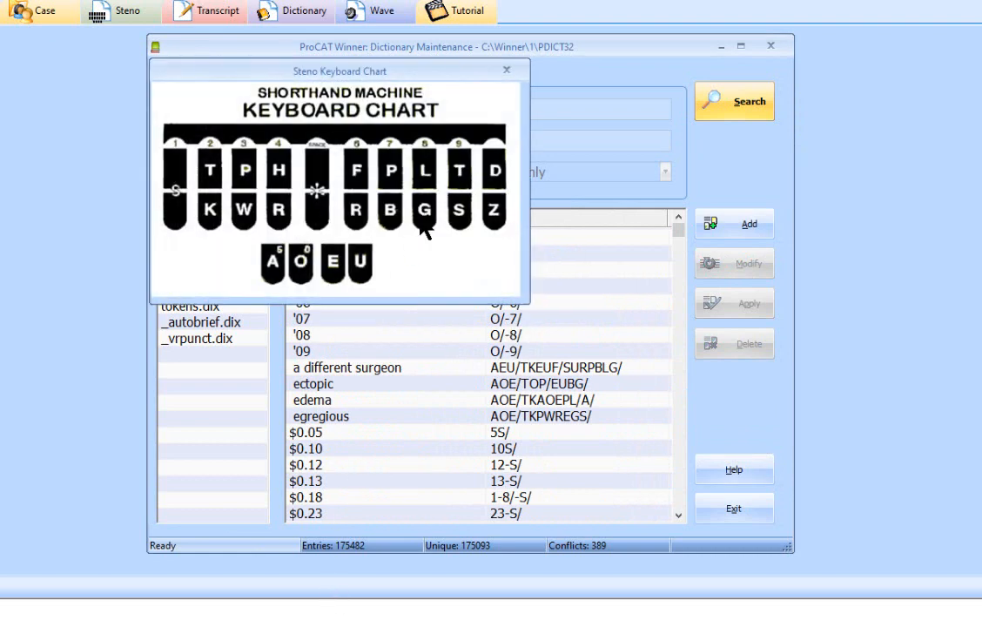
{"action": "left_click", "coordinate": [507, 70]}
Look over the copy, delete and move commands for tagged entries, and select the '02 entry in the PERSONAL dictionary.
{"action": "left_click", "coordinate": [415, 67]}
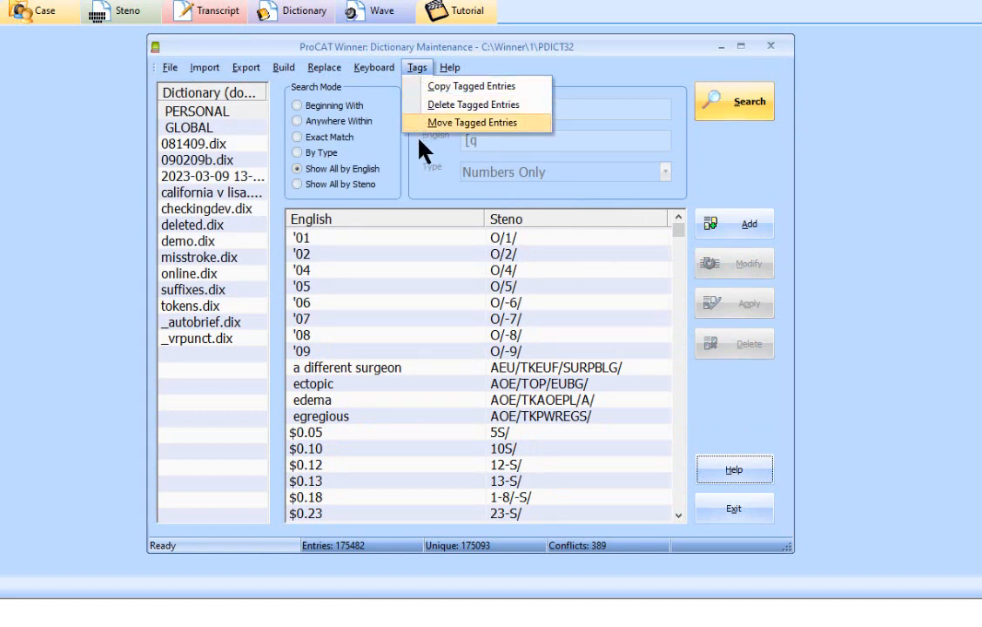
{"action": "left_click", "coordinate": [414, 252]}
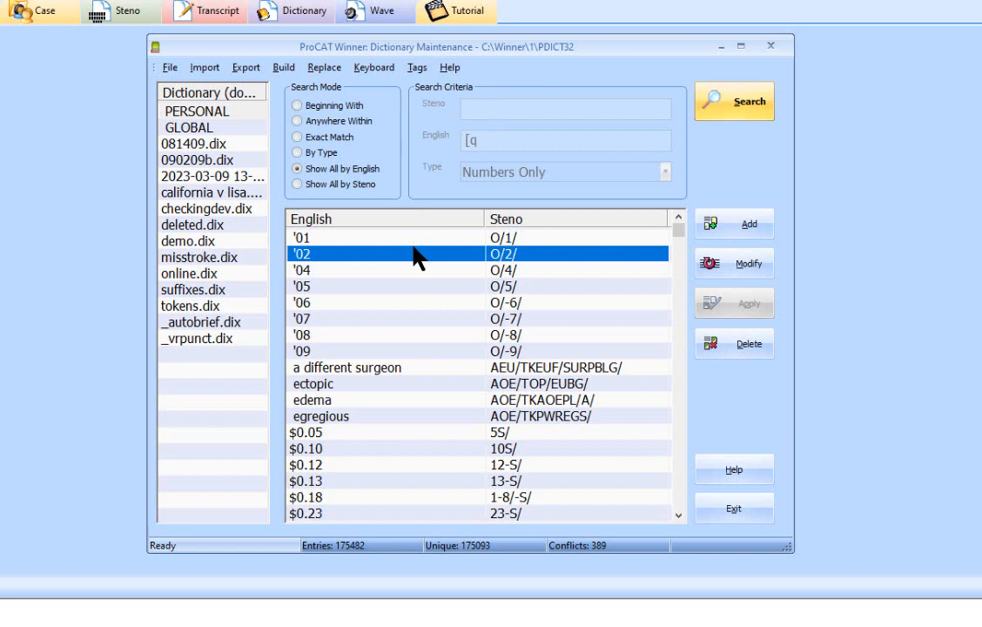